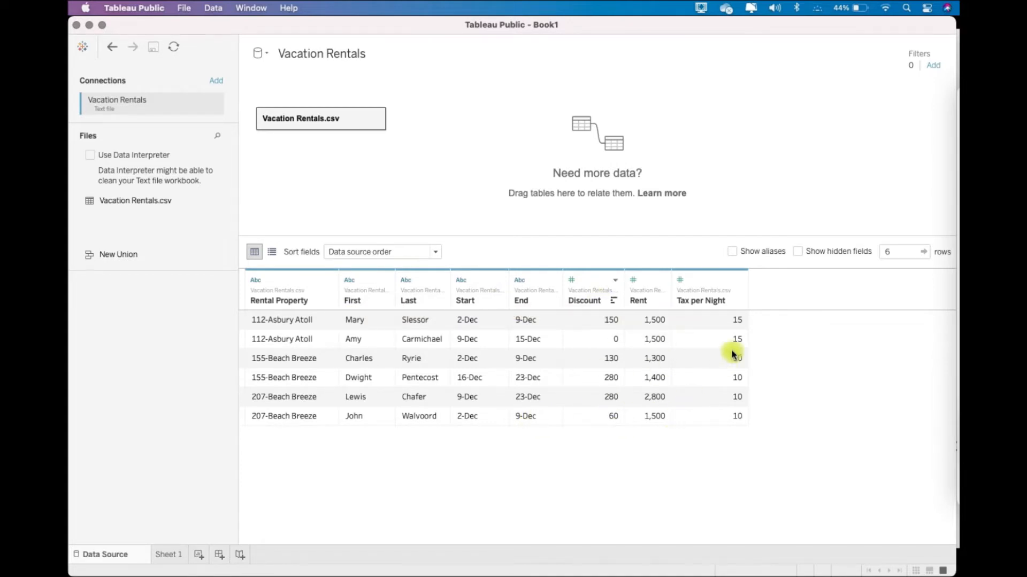
- Open the Sheet 1 worksheet for the Vacation Rentals data
click(182, 549)
click(105, 171)
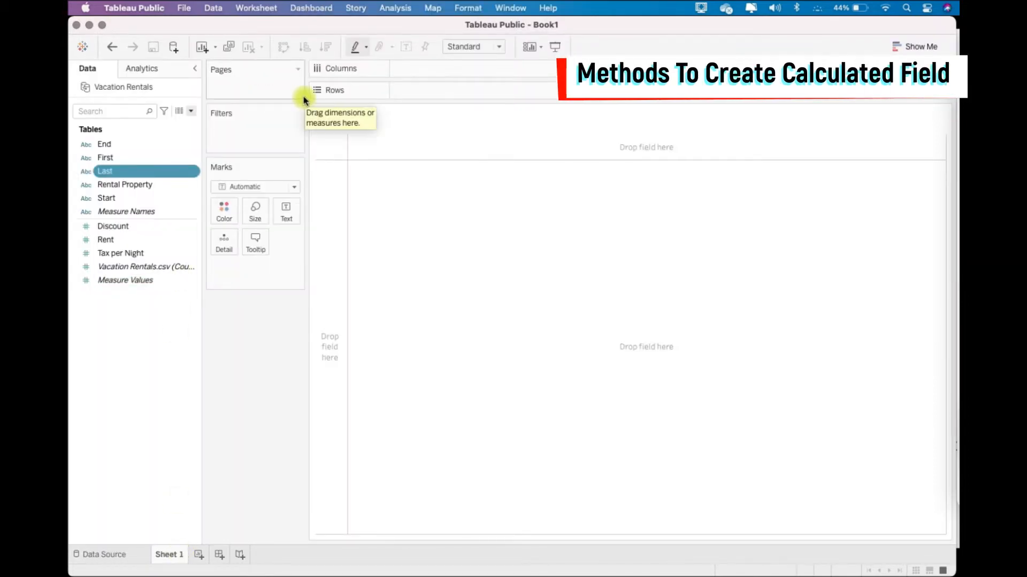
click(396, 9)
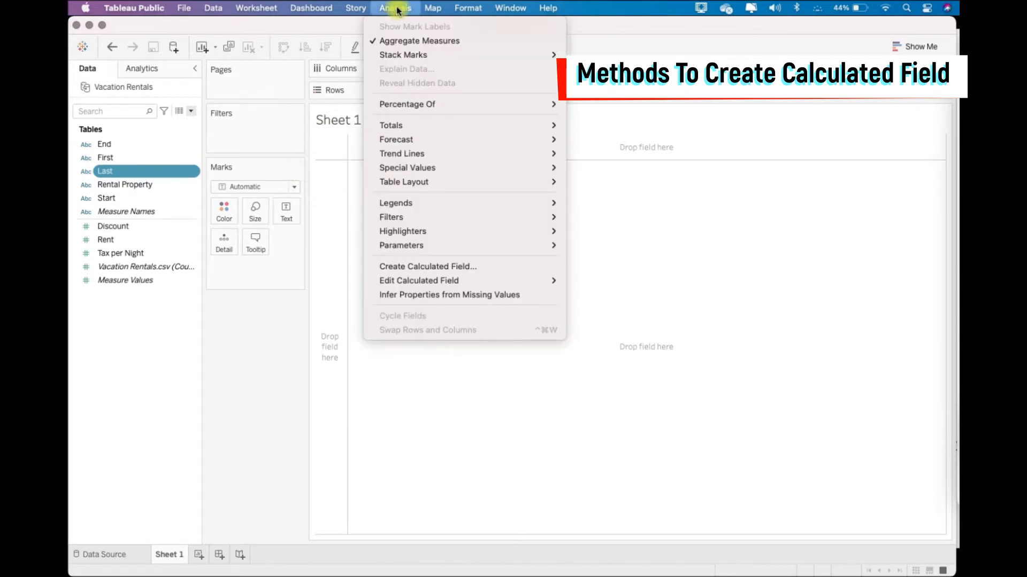
click(539, 266)
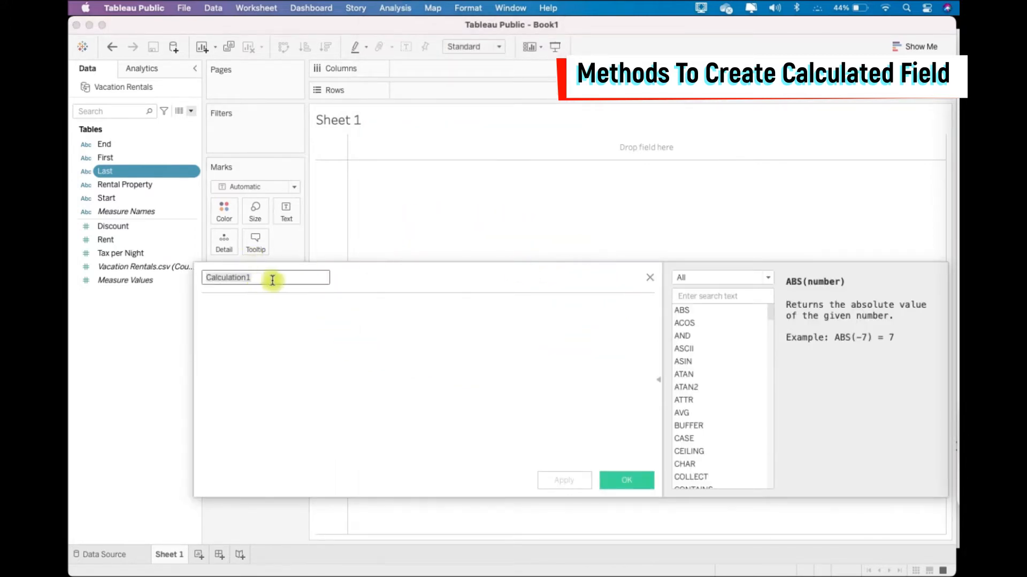
click(263, 333)
click(650, 278)
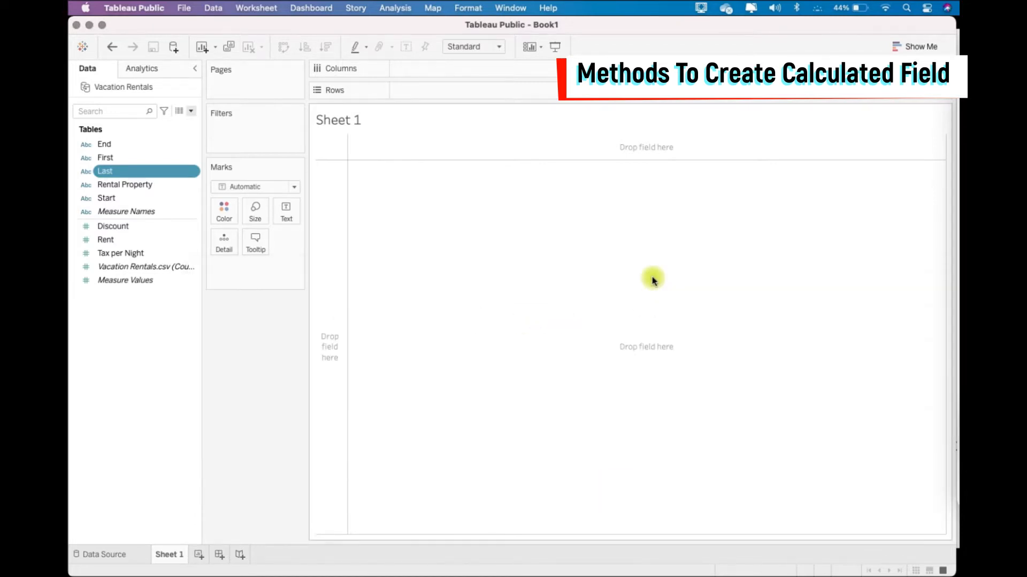
click(193, 114)
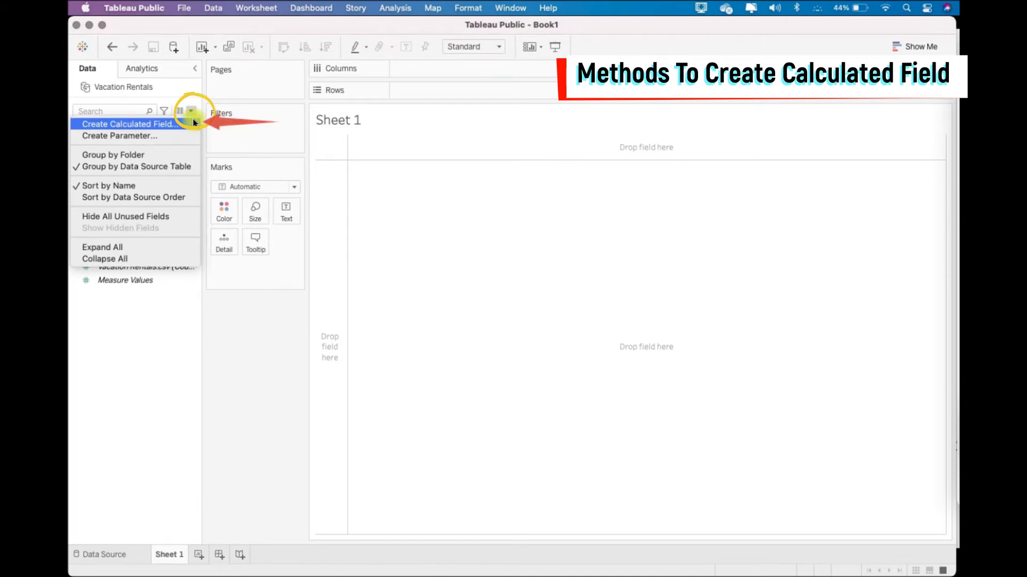
click(190, 124)
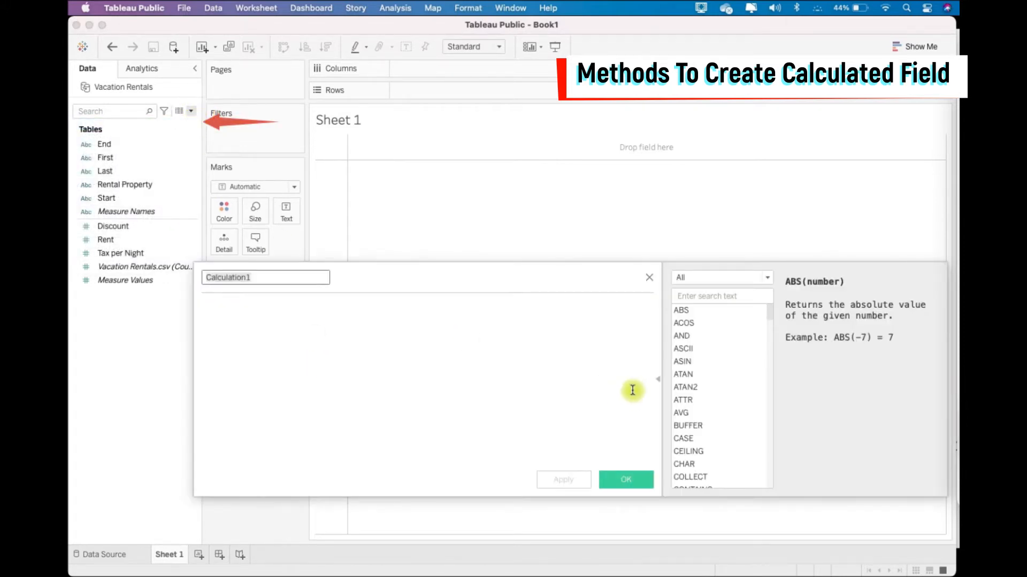
click(649, 277)
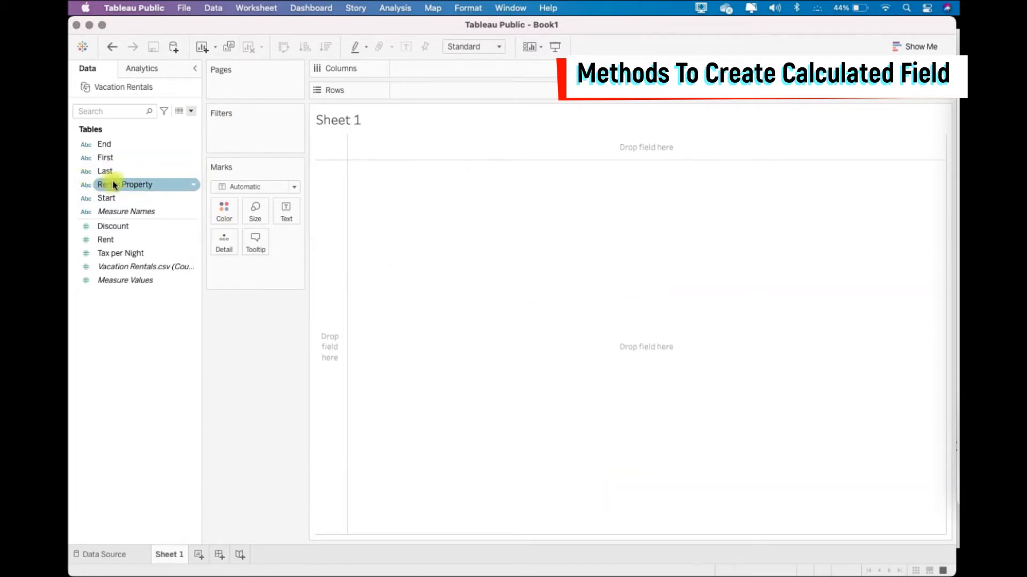
right_click(144, 188)
mouse_move(247, 268)
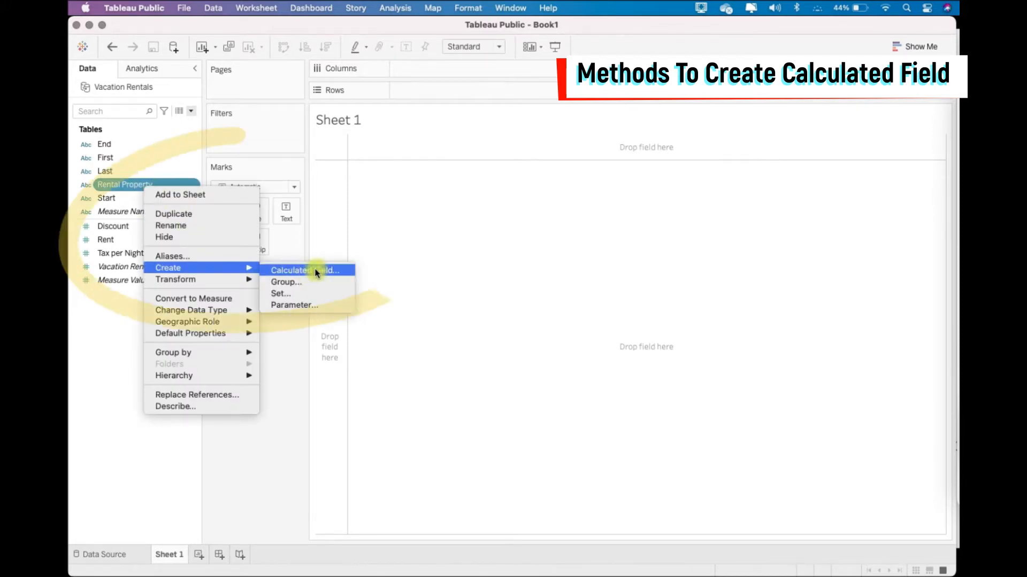
click(348, 273)
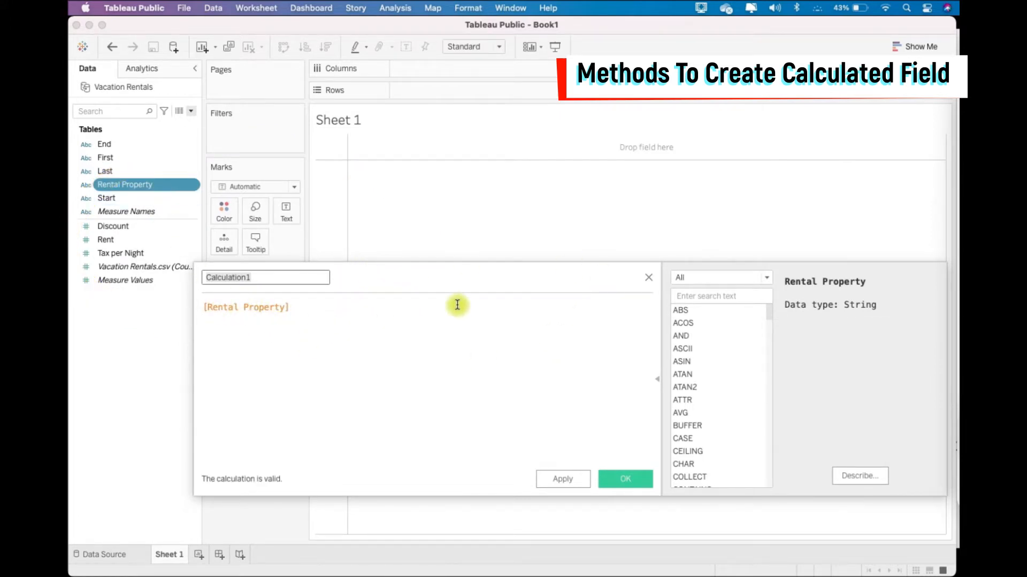
click(648, 279)
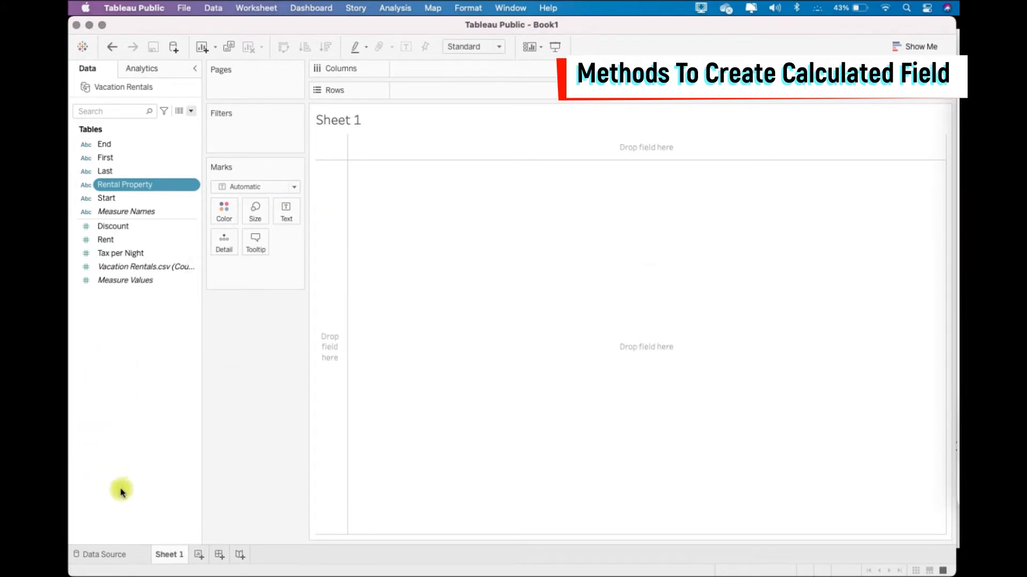
right_click(118, 403)
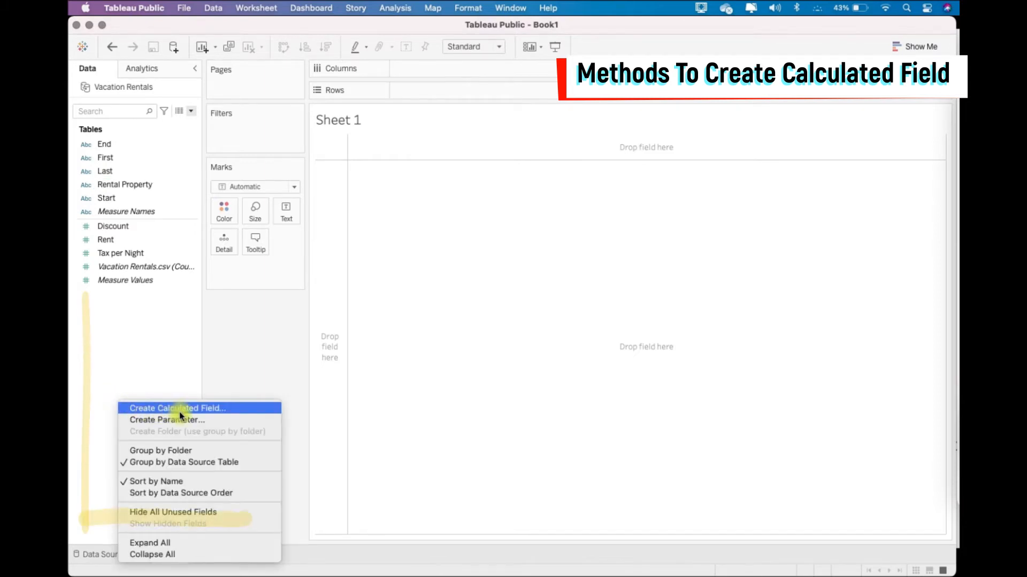
click(238, 411)
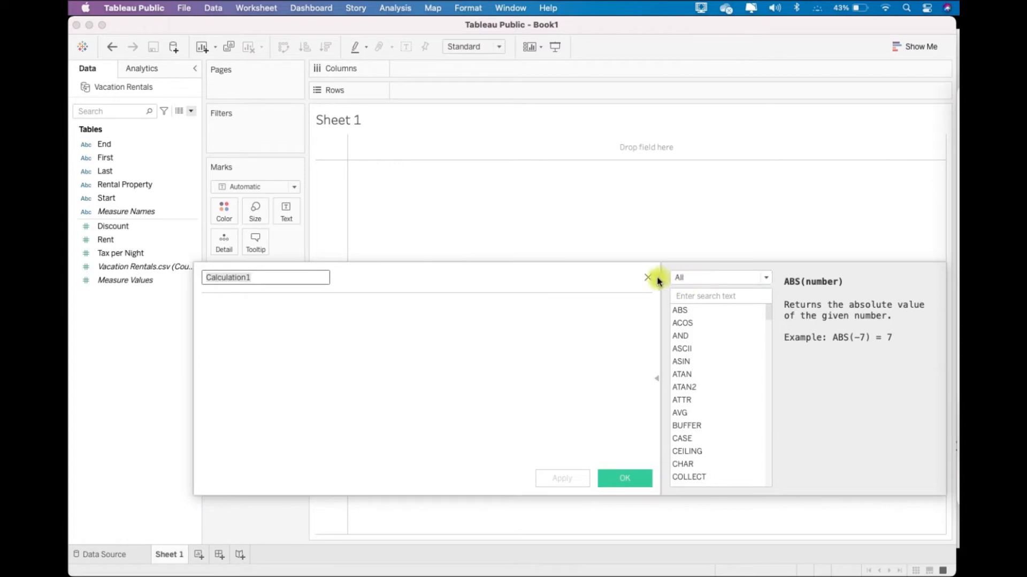
click(647, 279)
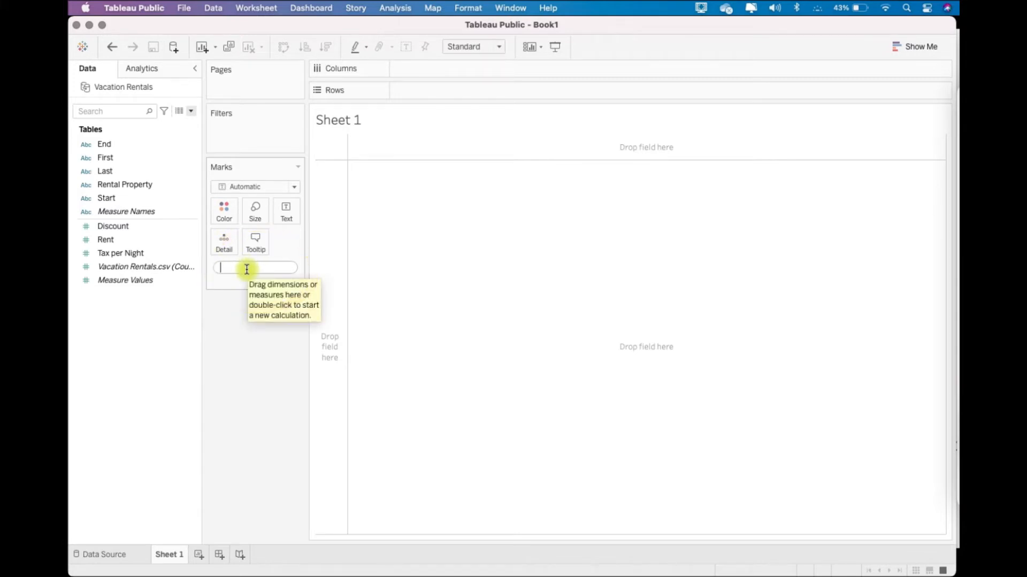
double_click(441, 69)
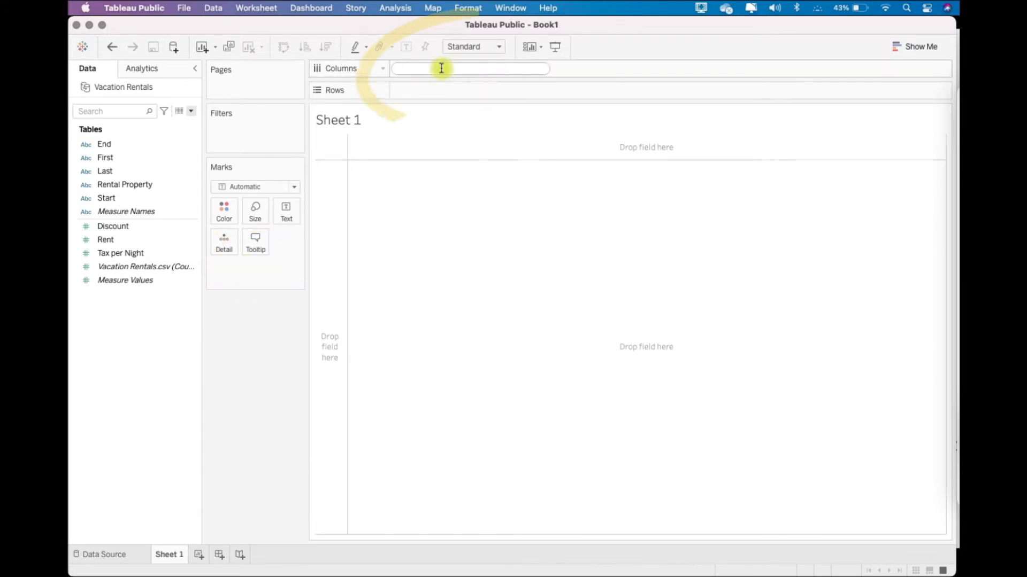
double_click(430, 92)
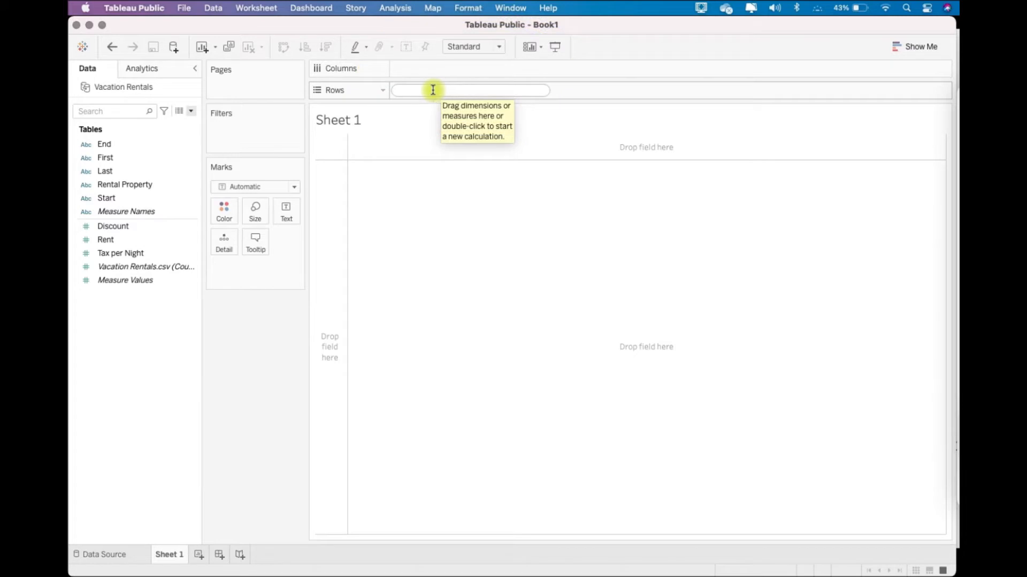
double_click(262, 274)
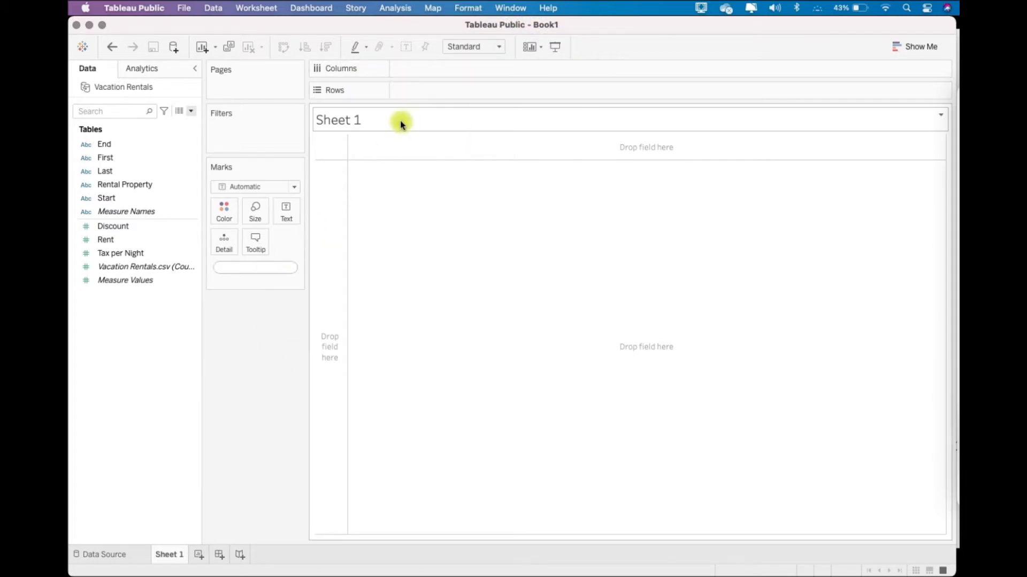
click(413, 72)
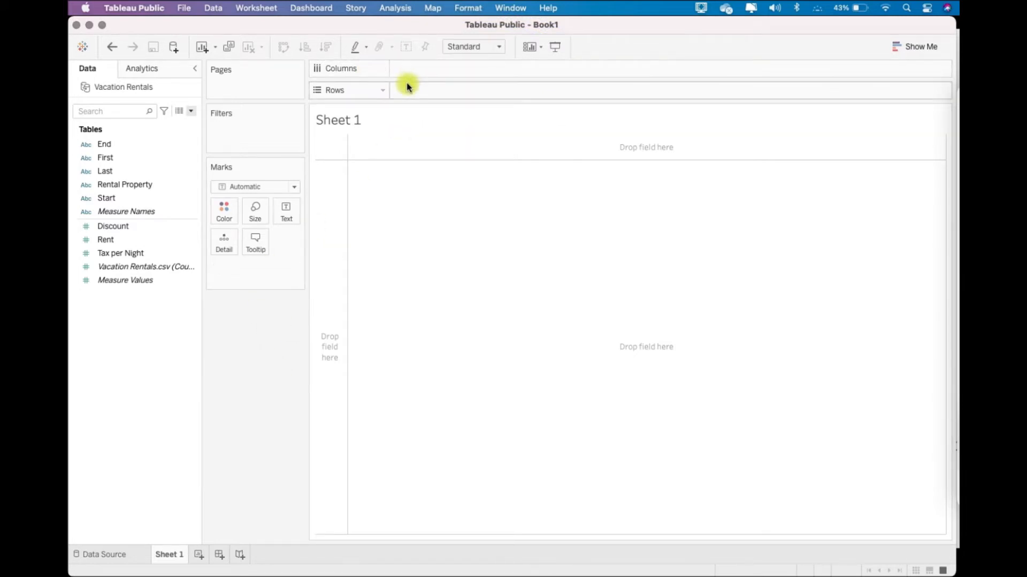
double_click(409, 91)
click(248, 300)
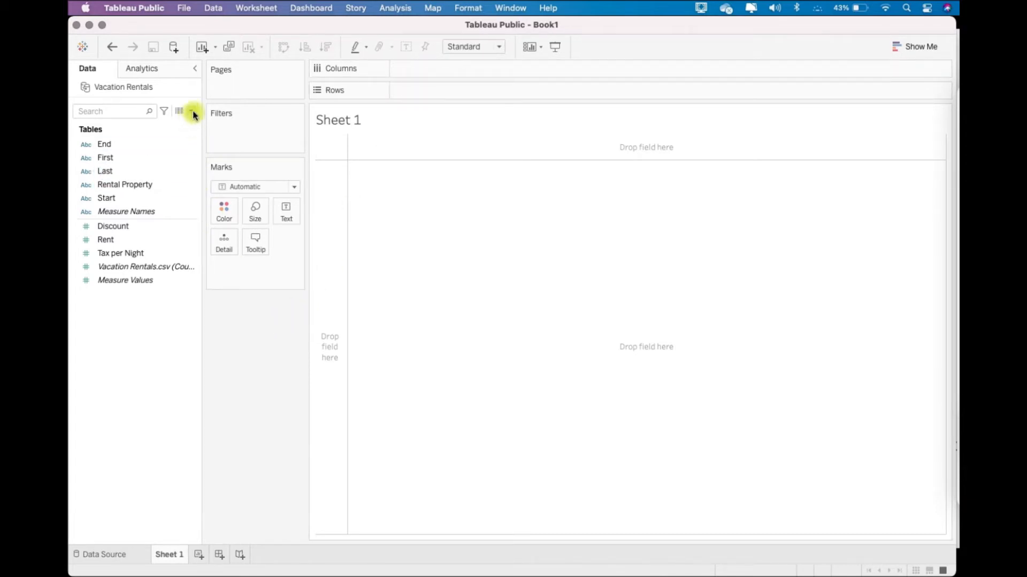
- Create a calculated field named Full Name with the formula [First] + " " + [Last]
click(193, 113)
click(181, 121)
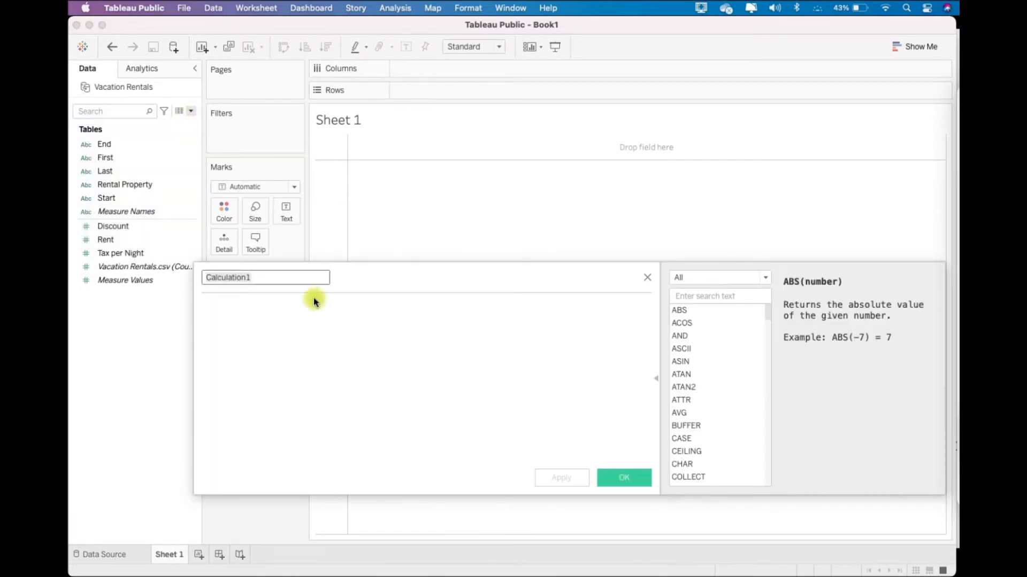
text(Full Name)
drag(98, 159, 254, 340)
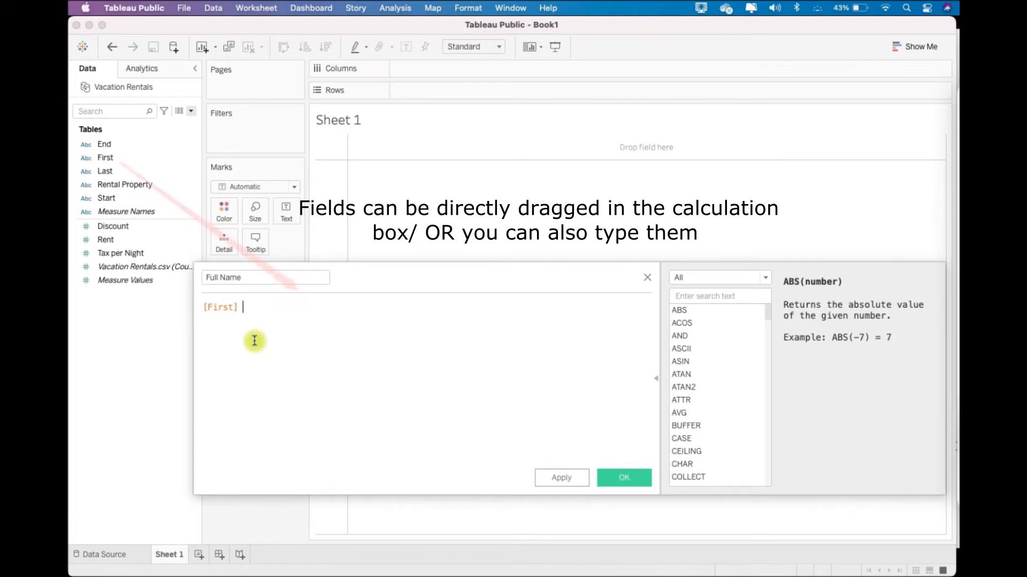
text(+ " " +)
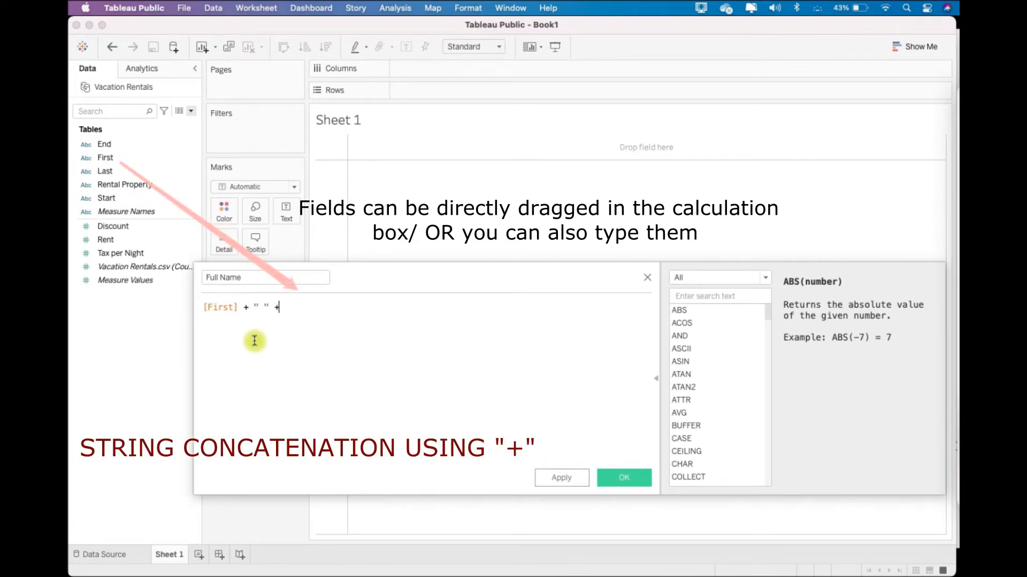
drag(107, 171, 360, 323)
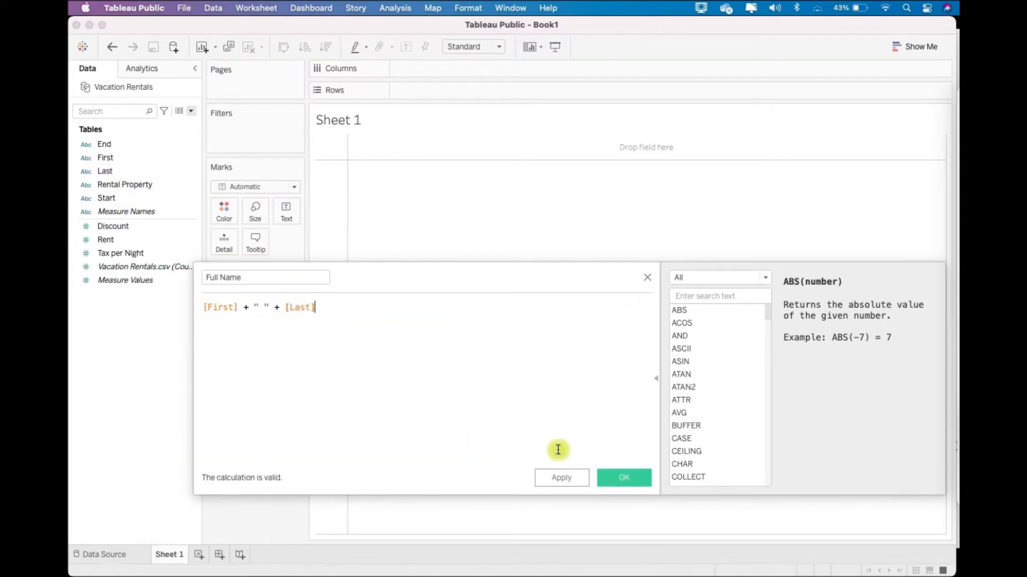
click(620, 483)
- Place the First, Last and Full Name fields on Rows, in that order, to compare them
drag(112, 171, 414, 94)
drag(141, 187, 502, 88)
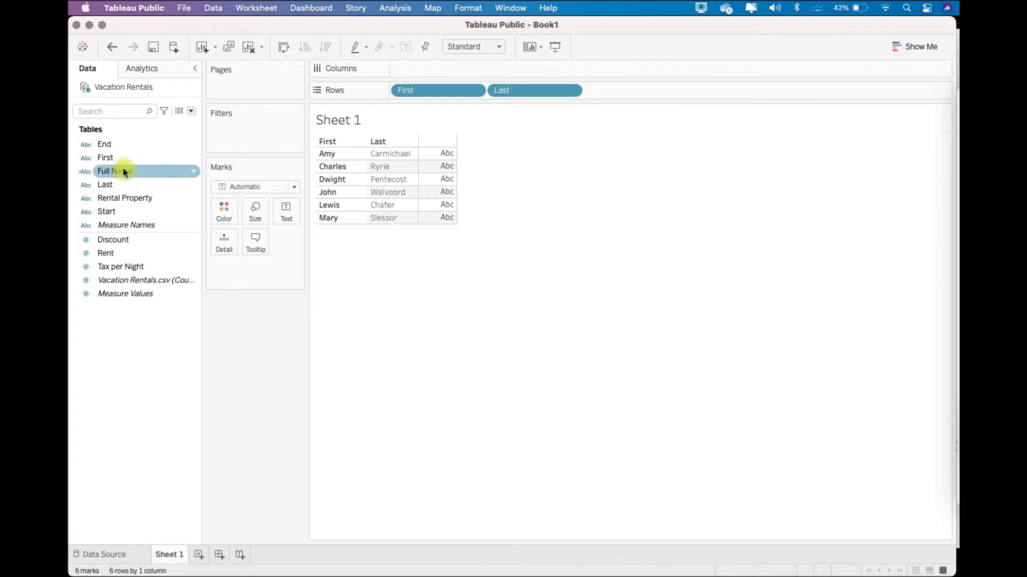
drag(123, 171, 637, 88)
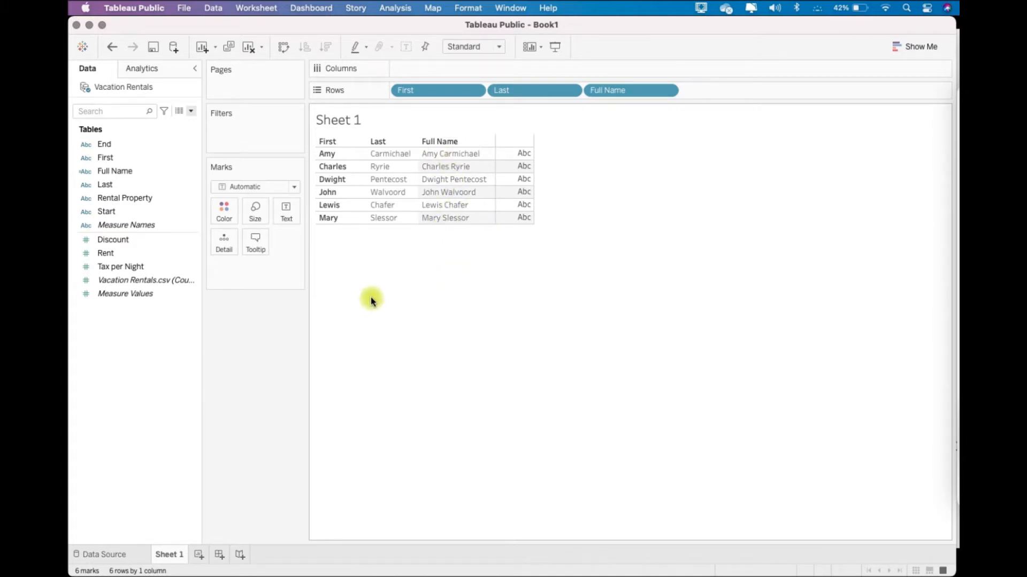
- Clear the worksheet and place the Rental Property field on Rows
click(245, 50)
drag(139, 198, 438, 94)
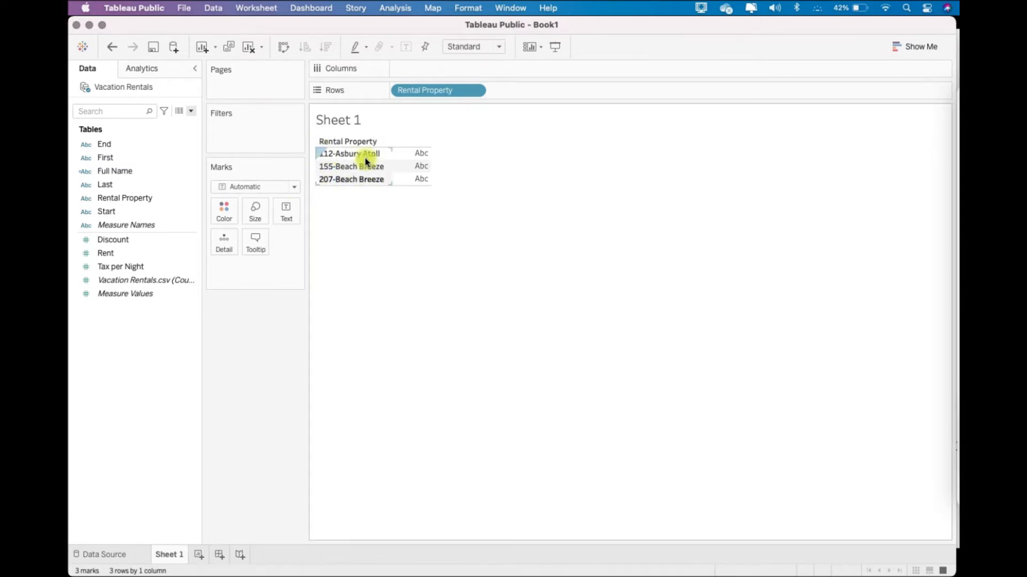
- Create a calculated field named Room No with the formula SPLIT([Rental Property],"-",1) and add it to Rows after Rental Property
click(191, 111)
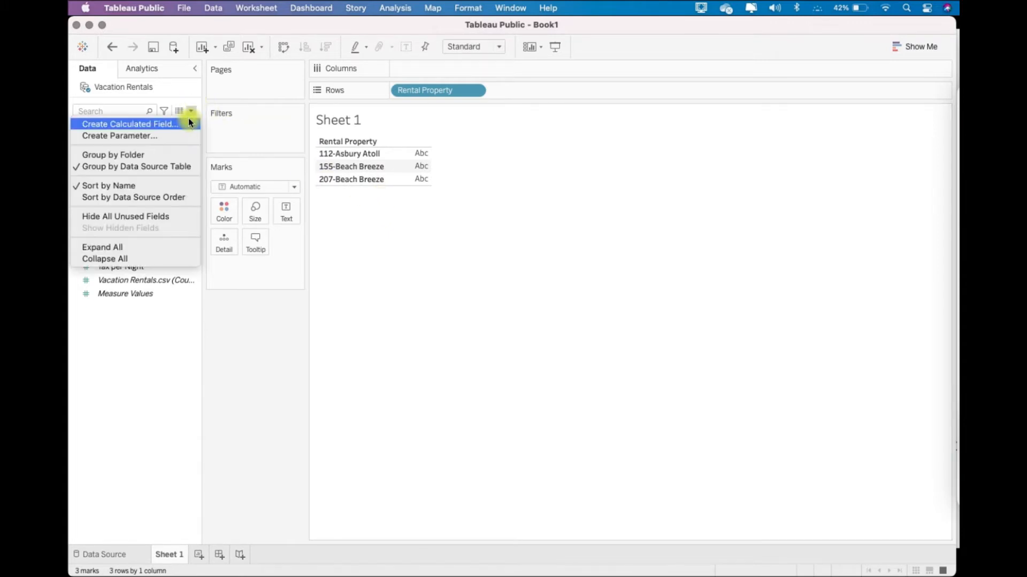
click(184, 120)
text(R)
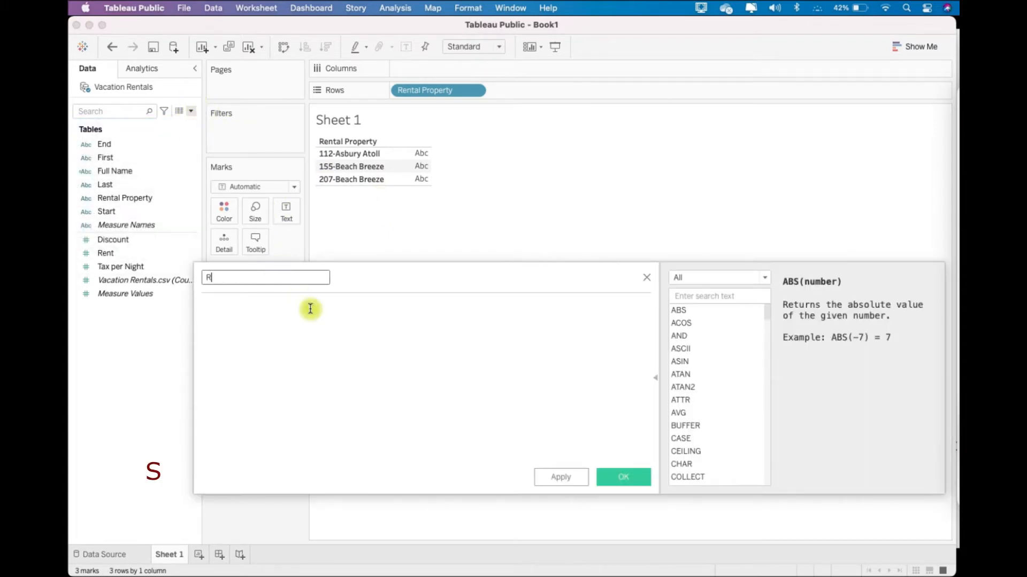
text(split)
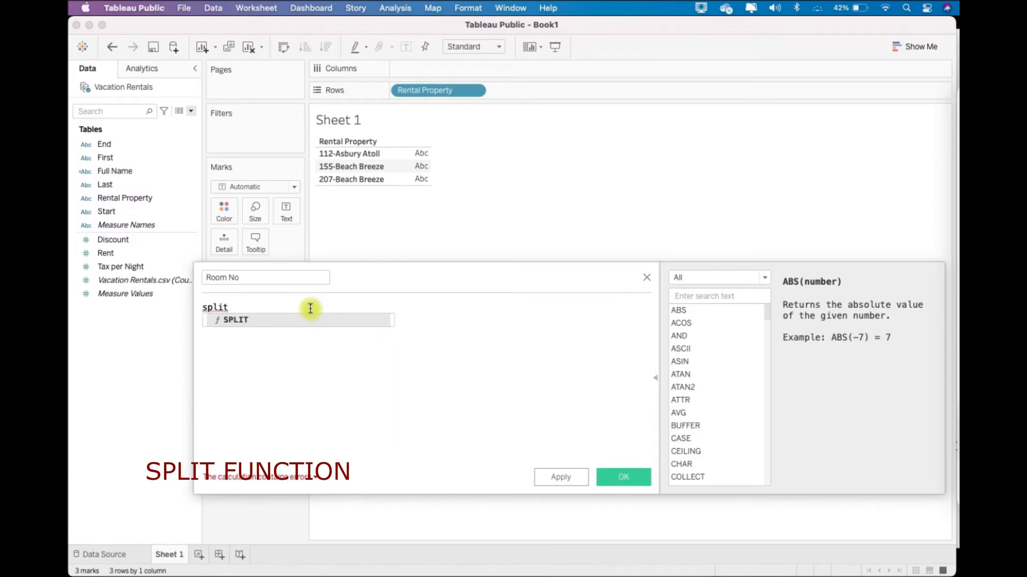
key(Return)
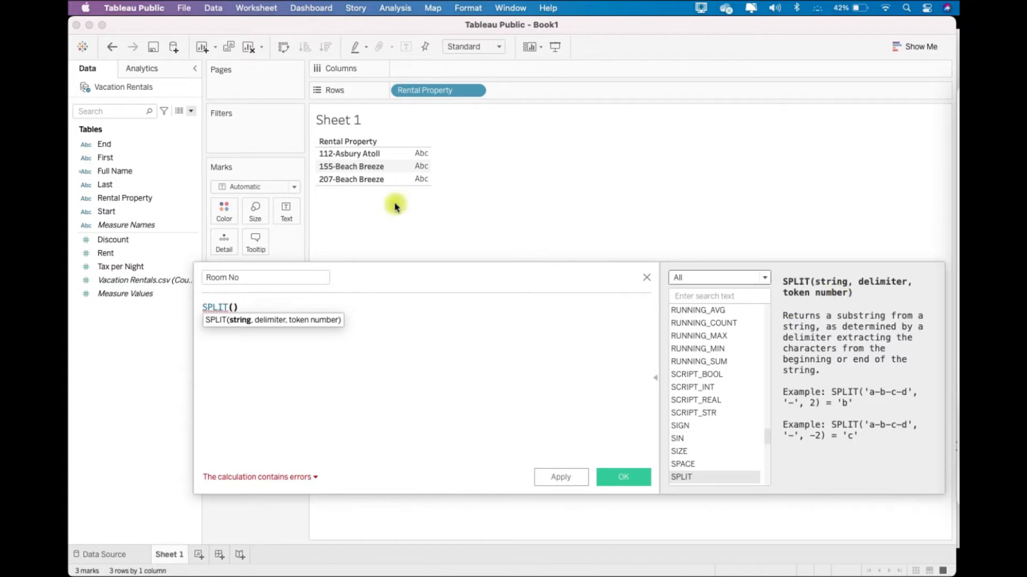
drag(142, 199, 234, 307)
text(,)
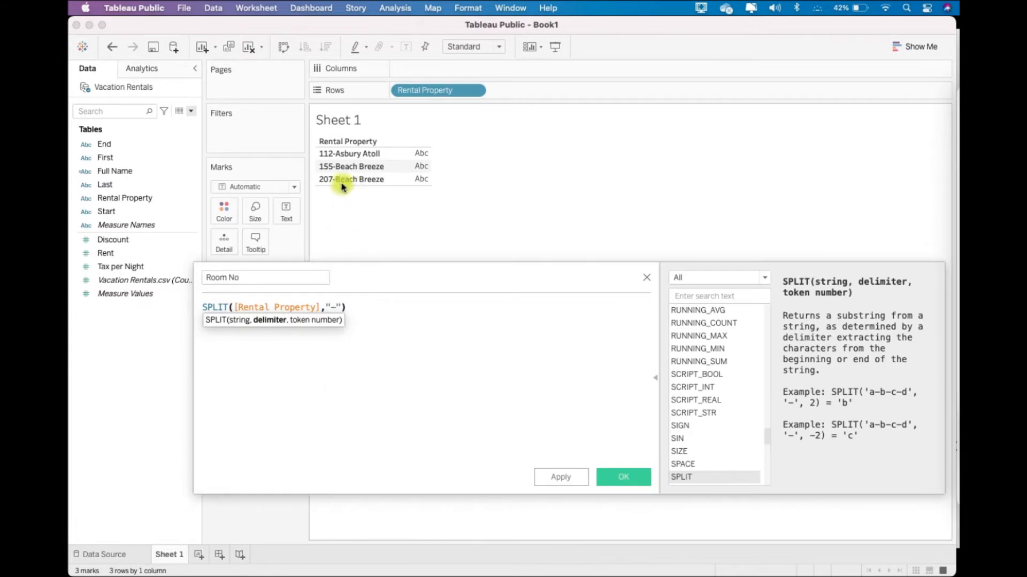
text("-",1)
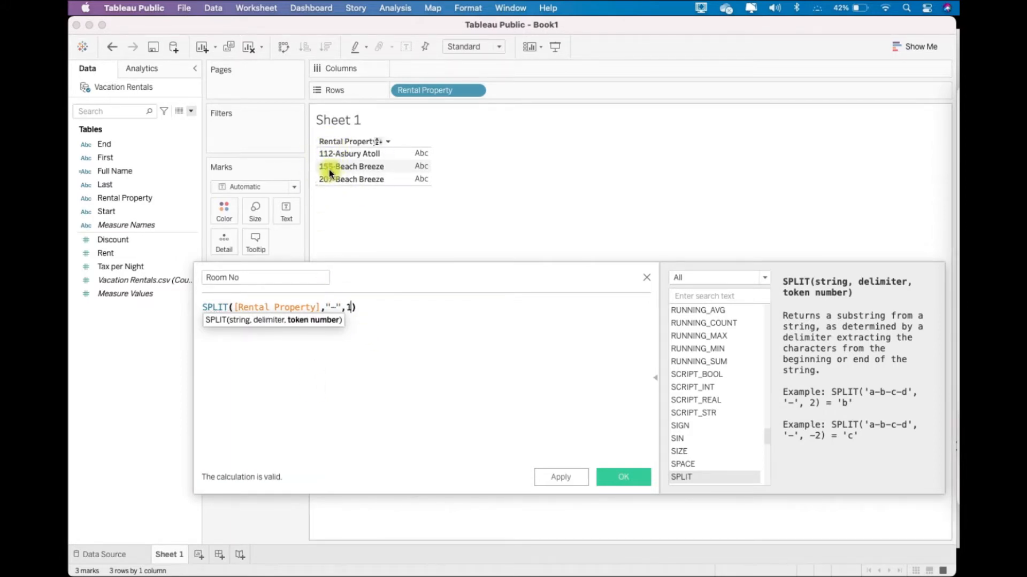
click(480, 397)
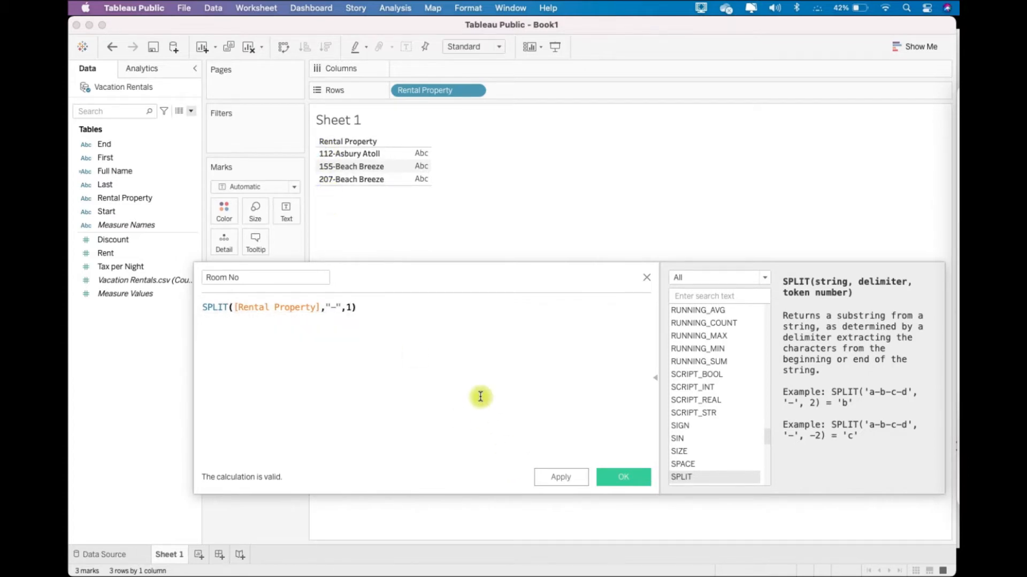
click(614, 482)
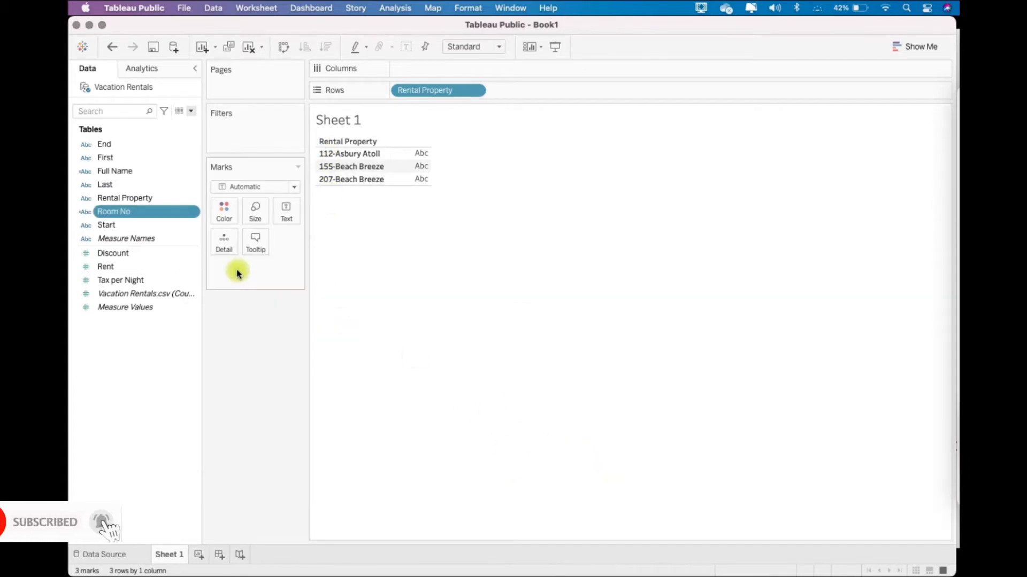
drag(121, 210, 550, 92)
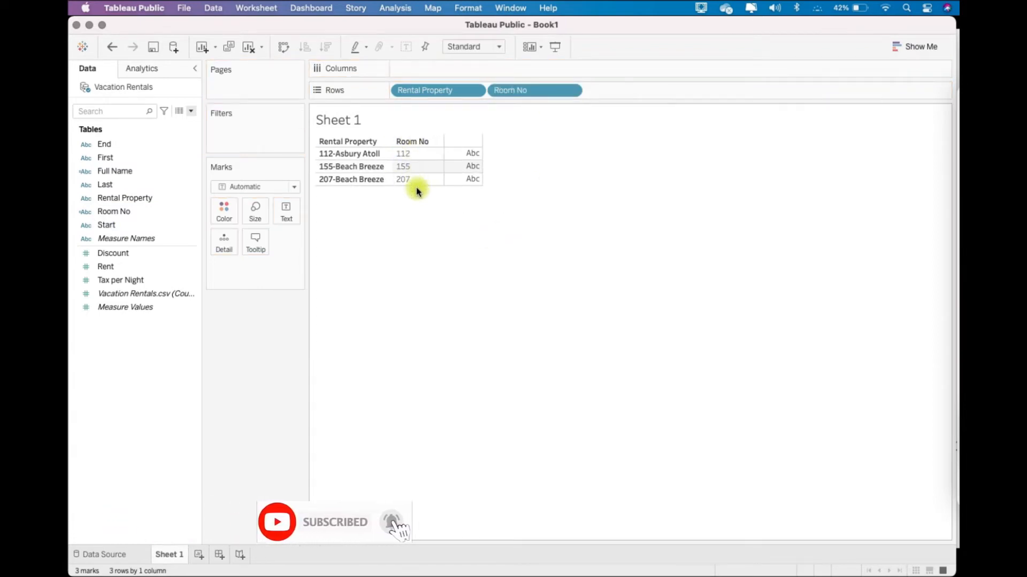
- Create a calculated field named Building Name with the formula SPLIT([Rental Property],"-",2) and add it to Rows after Room No
click(191, 112)
click(176, 124)
text(B)
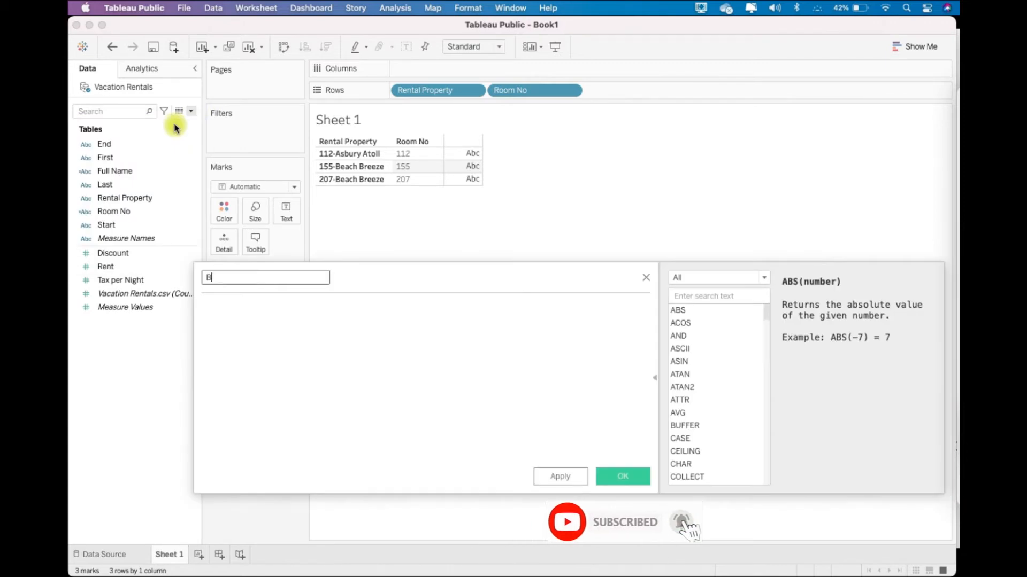
text(uilding Name)
key(Tab)
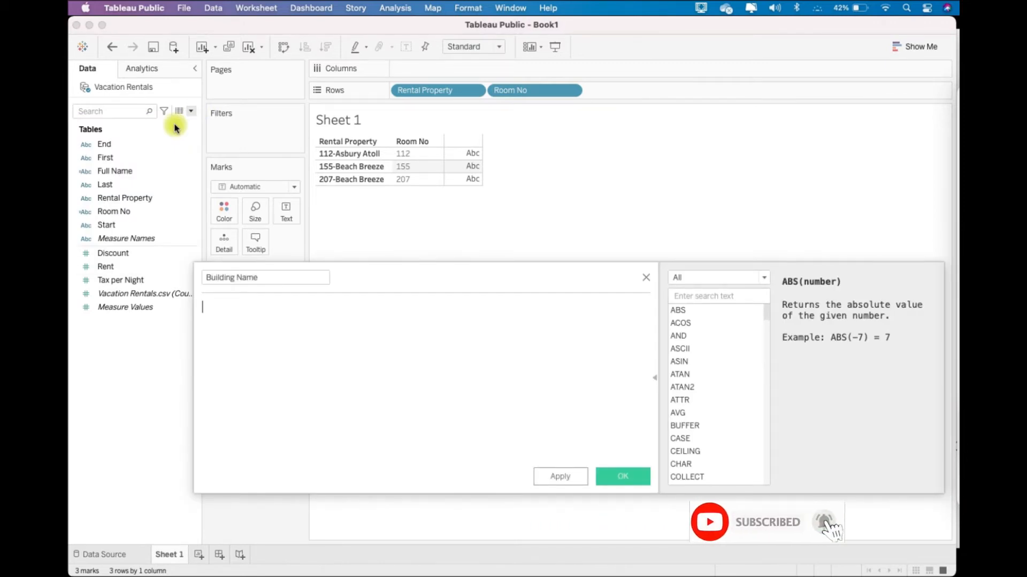
text(split)
key(Return)
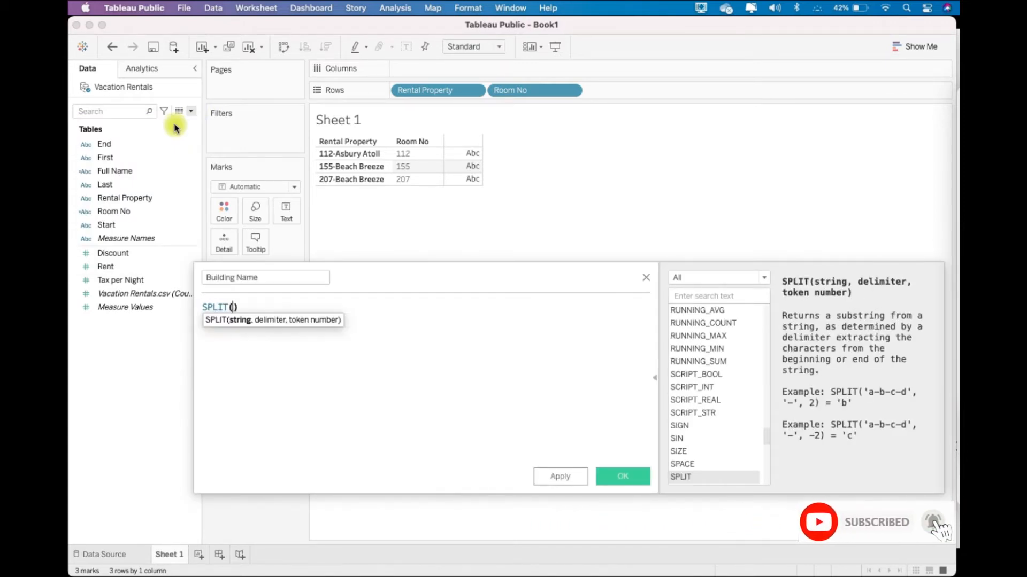
drag(125, 197, 236, 312)
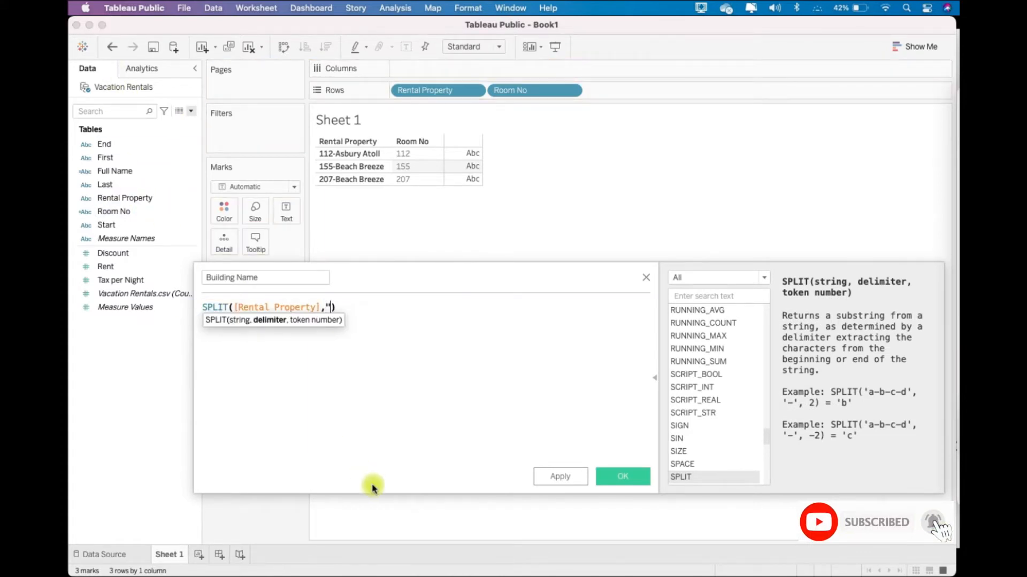
text(,"-",2)
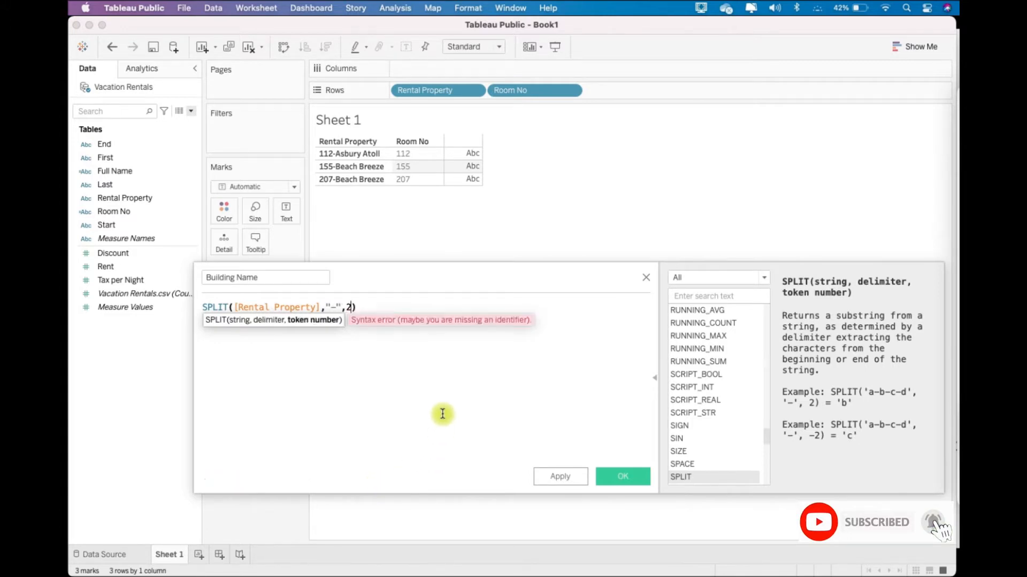
click(616, 481)
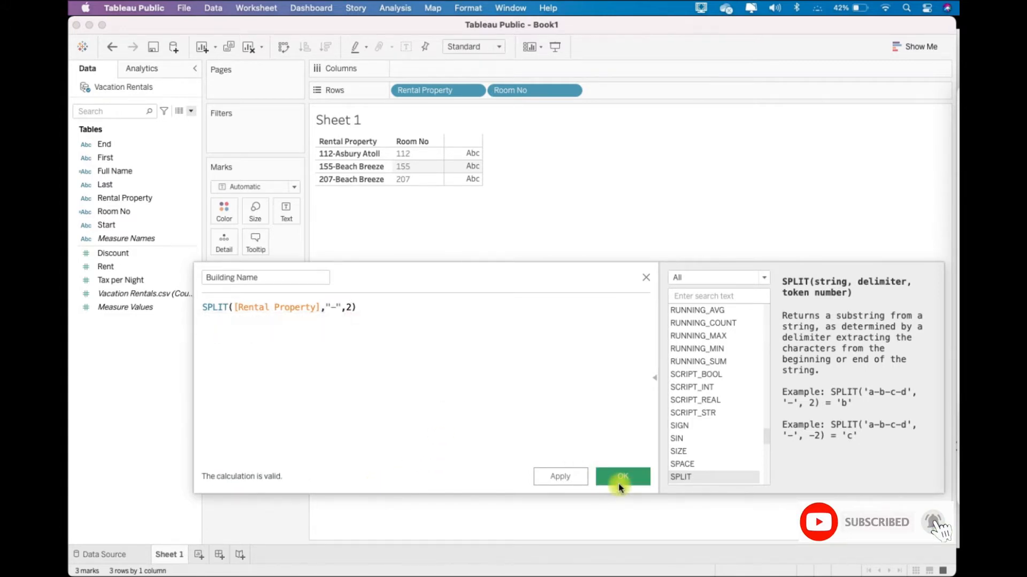
drag(114, 143, 626, 94)
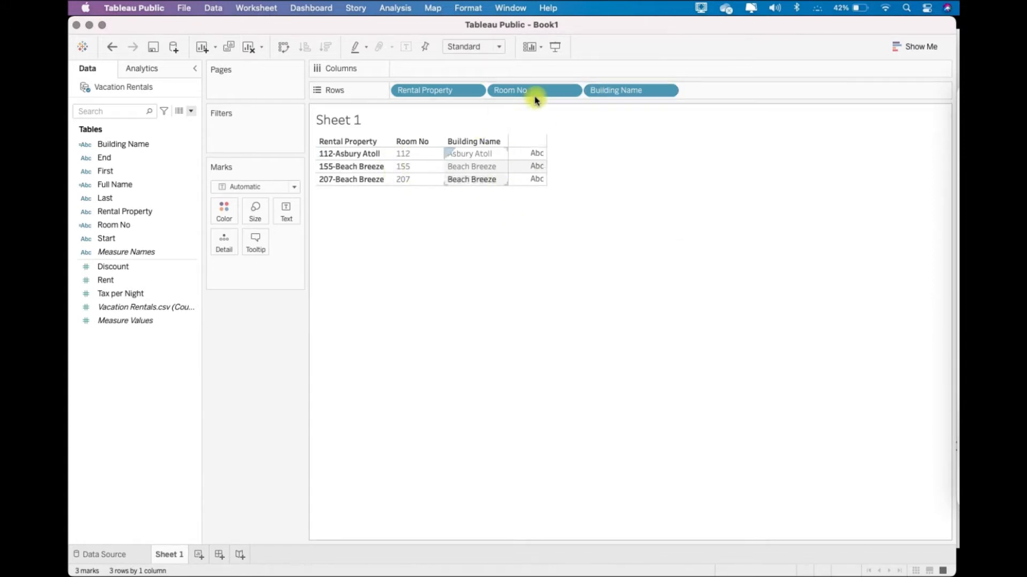
- Remove Rental Property and Room No from Rows and add Rent to the view, summed per Building Name
drag(443, 91, 618, 73)
drag(451, 89, 618, 53)
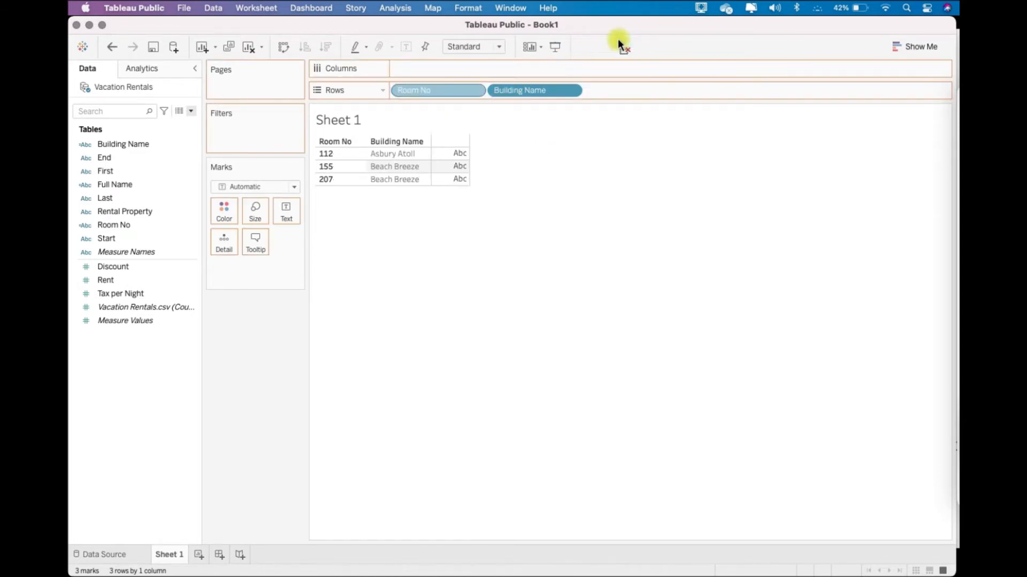
double_click(105, 281)
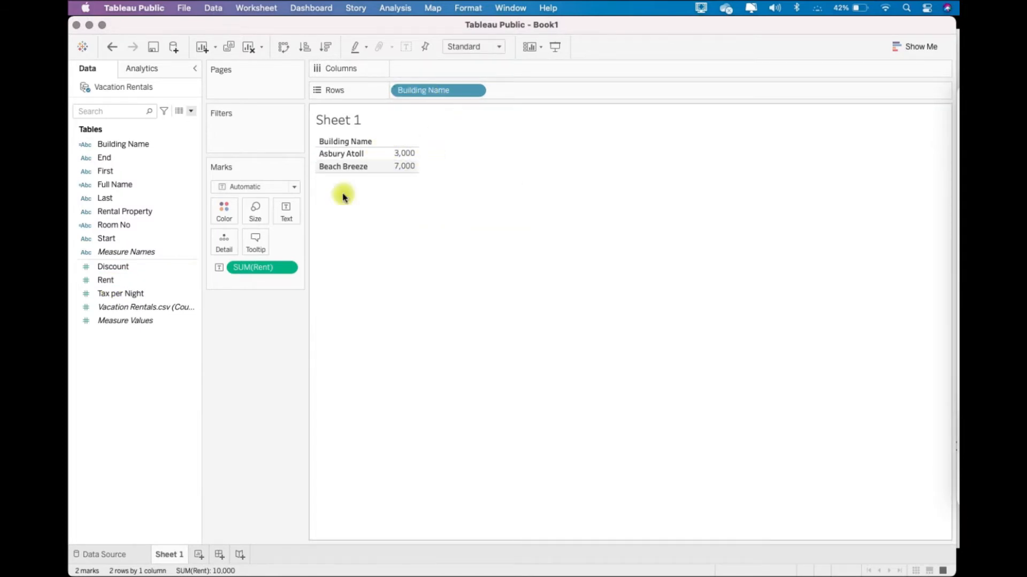
- Replace Building Name on Rows with Rental Property to compare rent per property, and put Building Name back
click(135, 212)
drag(134, 212, 431, 92)
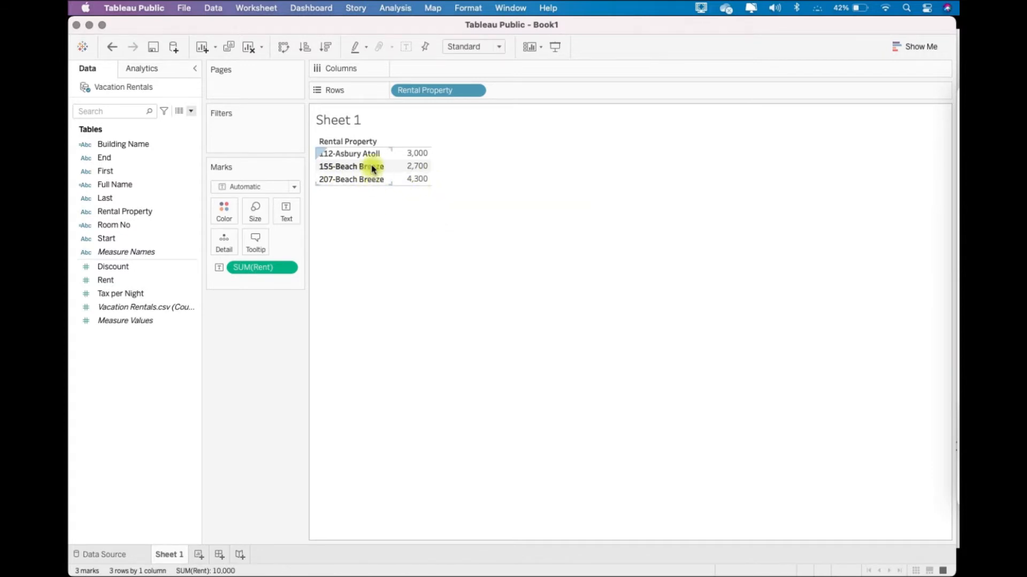
drag(132, 145, 443, 88)
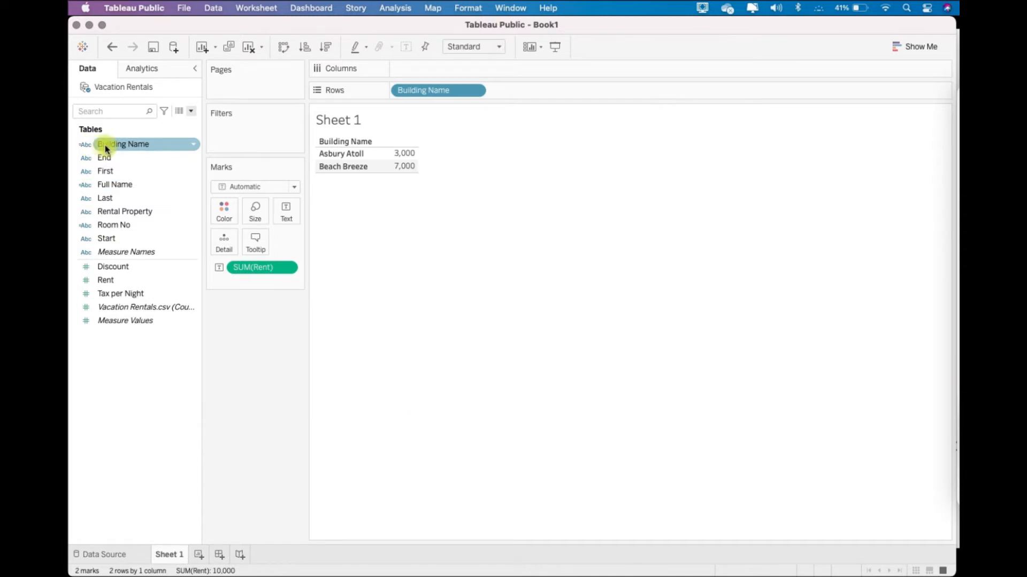
- Review the Building Name field's formula in the calculation editor and the list of calculated fields available for editing
right_click(167, 147)
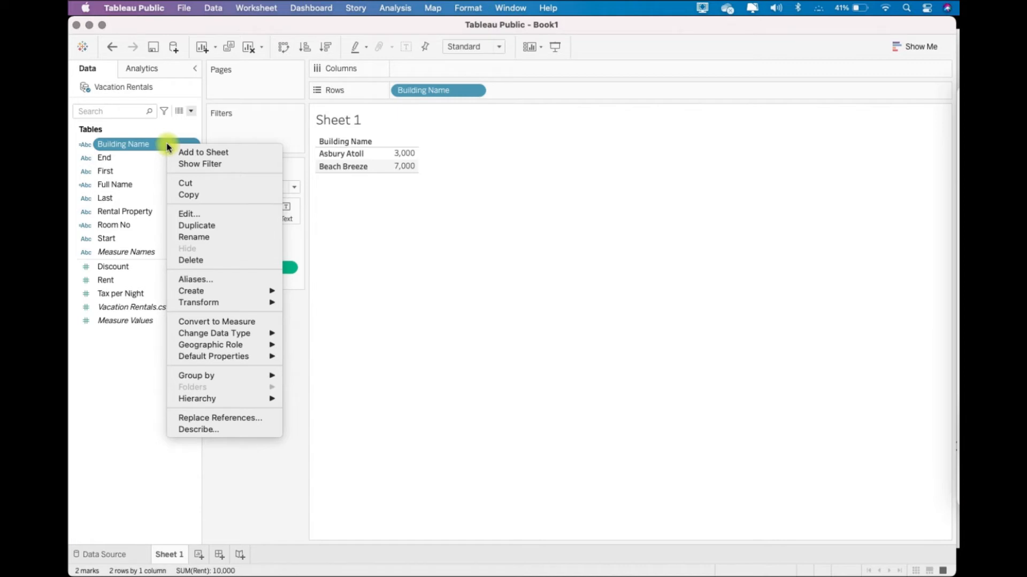
click(254, 215)
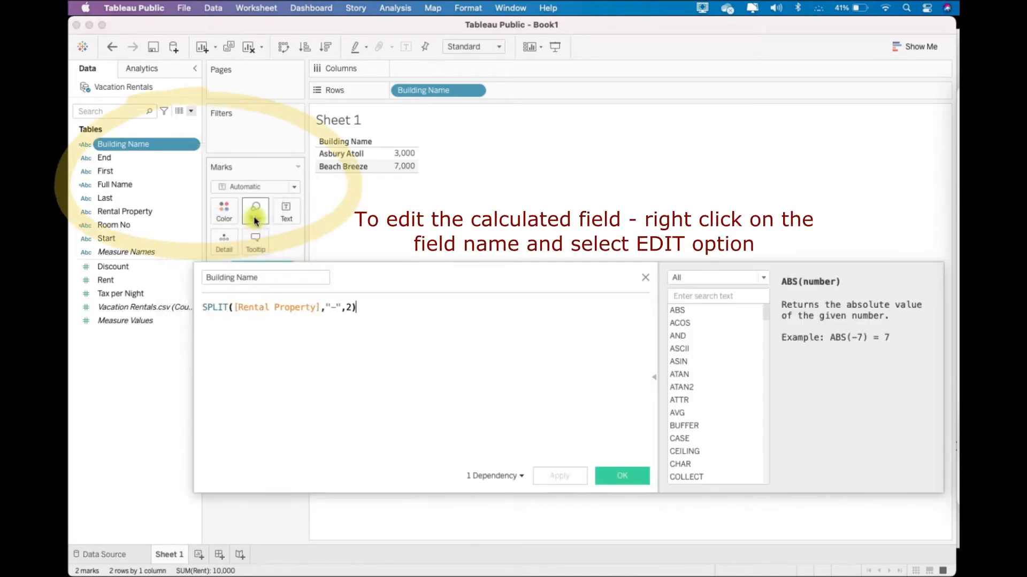
click(645, 278)
click(395, 7)
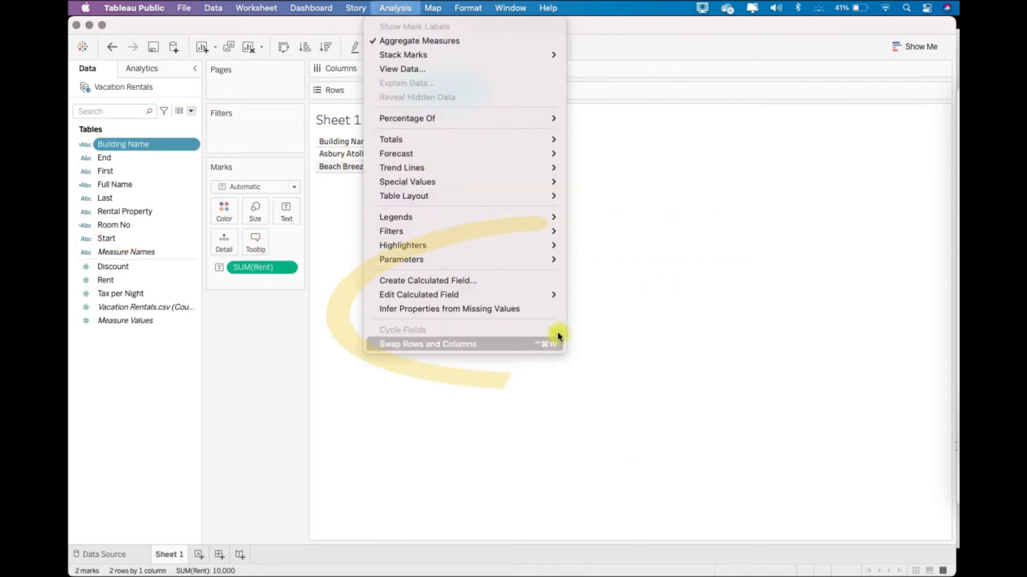
mouse_move(554, 302)
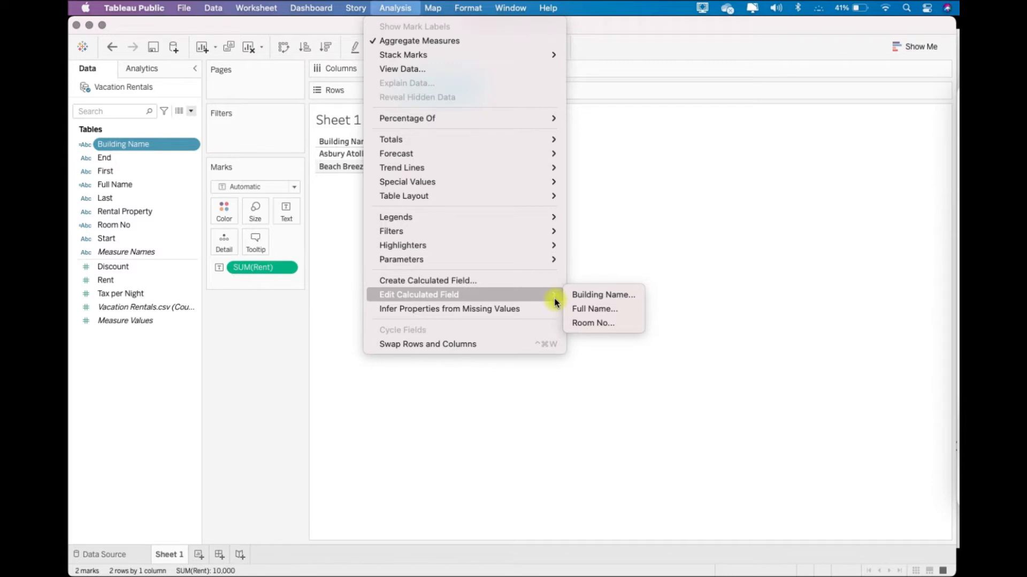
click(644, 232)
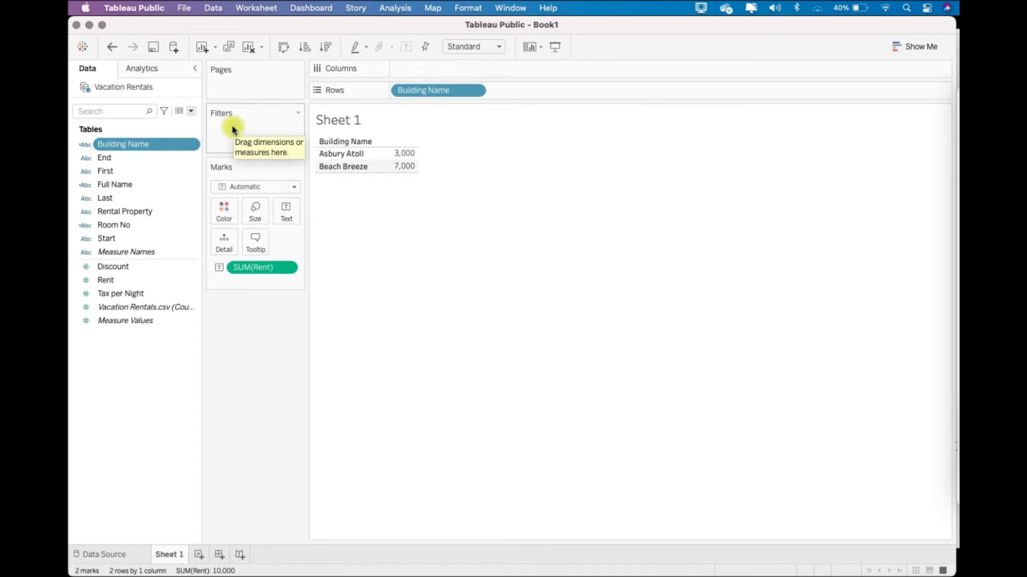
- View the Vacation Rentals underlying data and check the Building Name, Room No, First and Last columns row by row
click(180, 113)
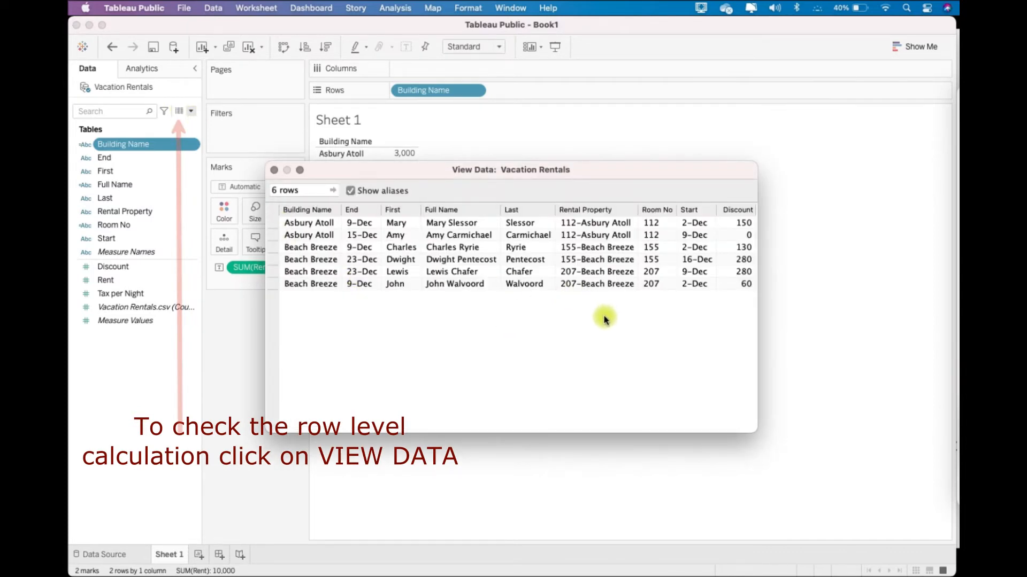
click(315, 210)
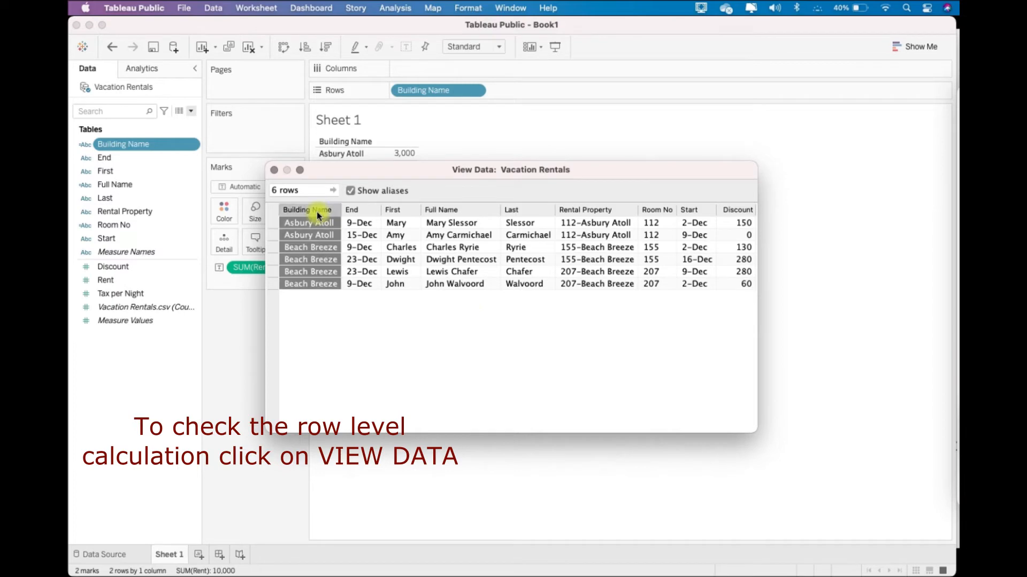
click(655, 212)
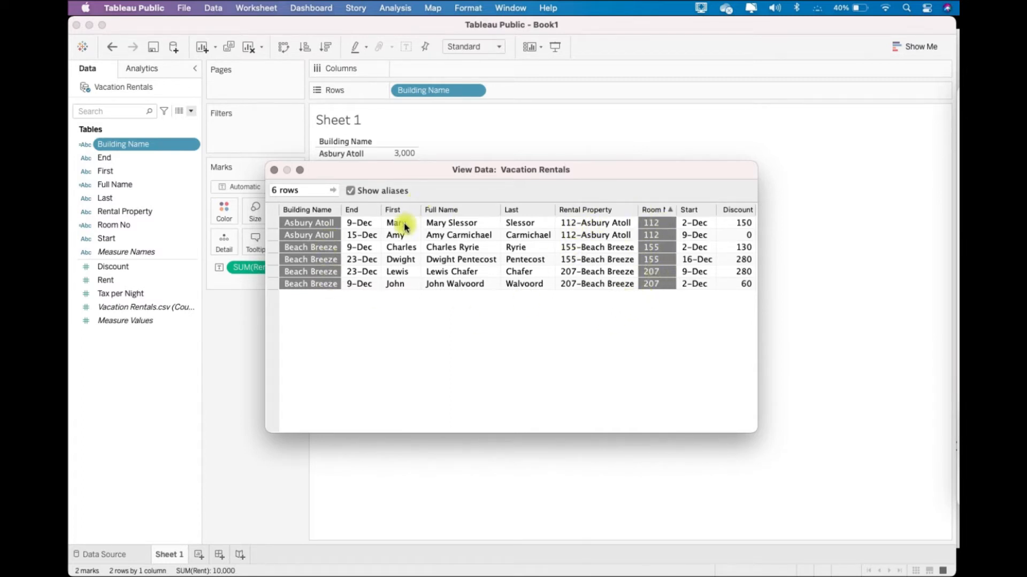
click(396, 209)
click(537, 212)
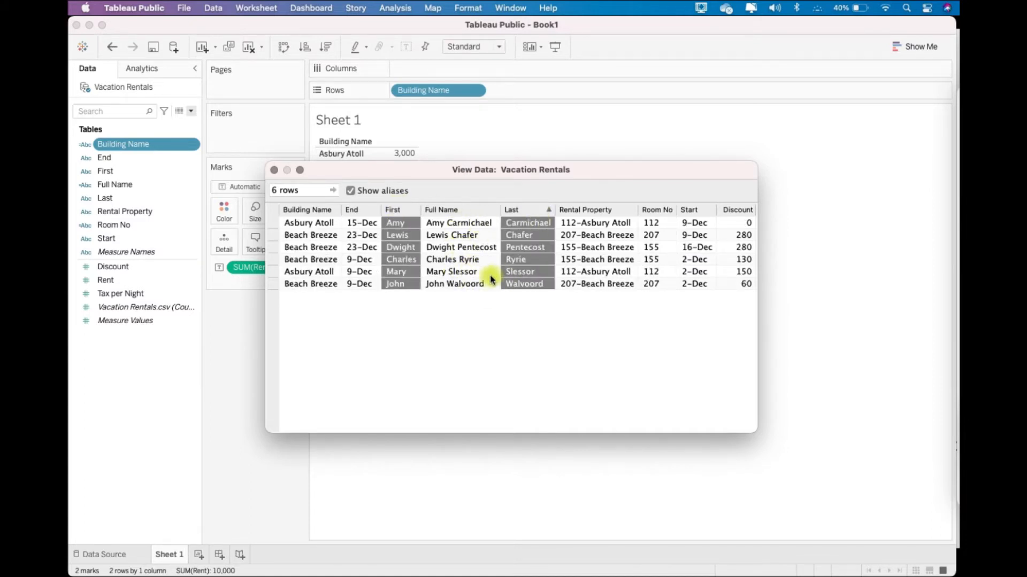
click(273, 171)
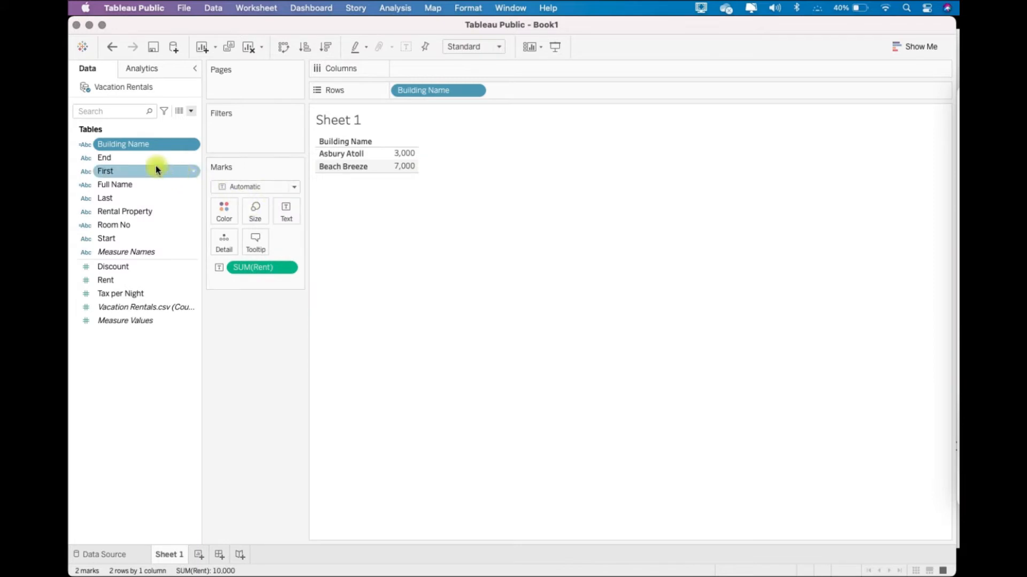
right_click(163, 150)
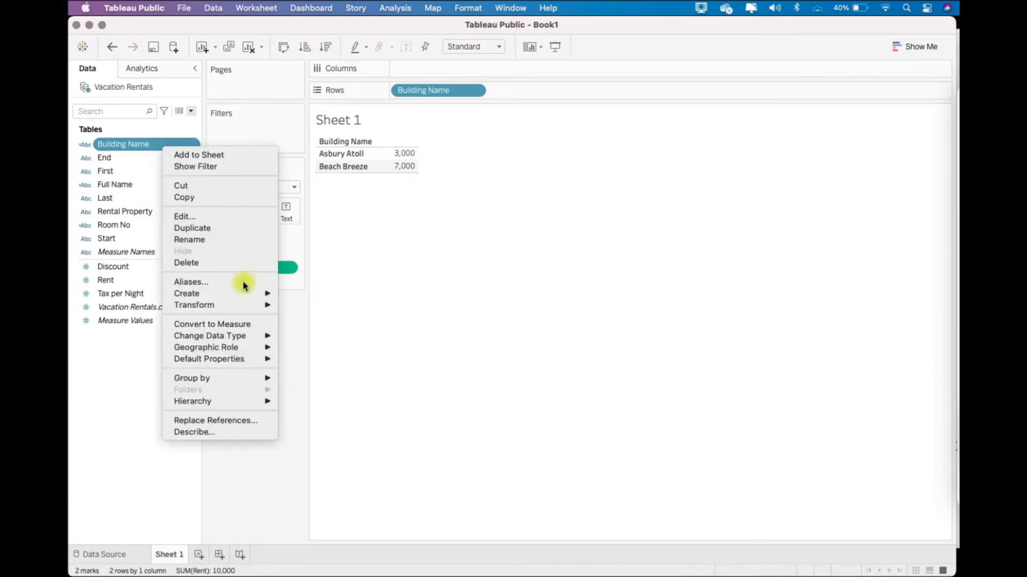
mouse_move(248, 294)
click(262, 139)
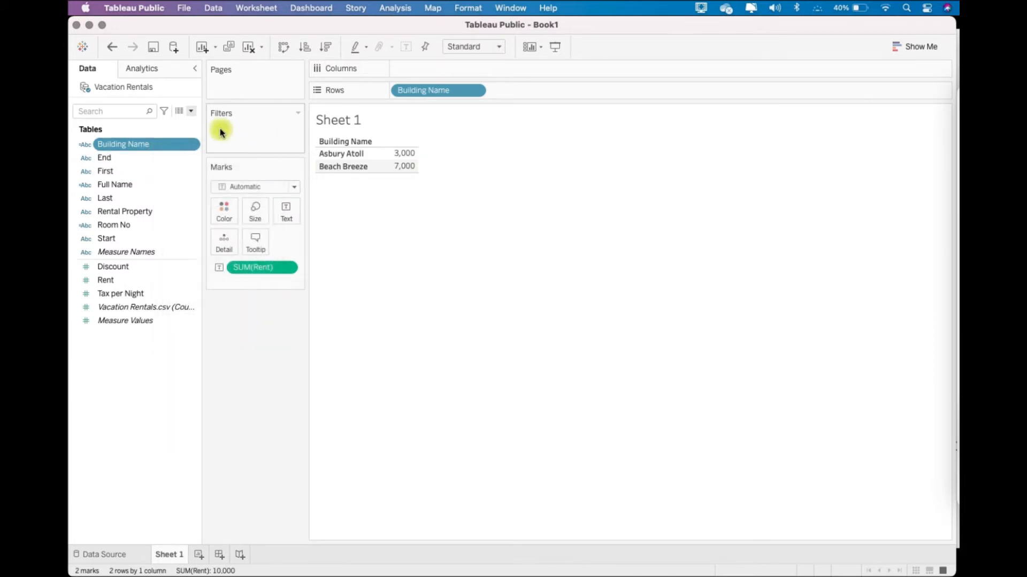
- Open the editor for a new calculated field and examine the functions of the Number type
click(191, 110)
click(186, 124)
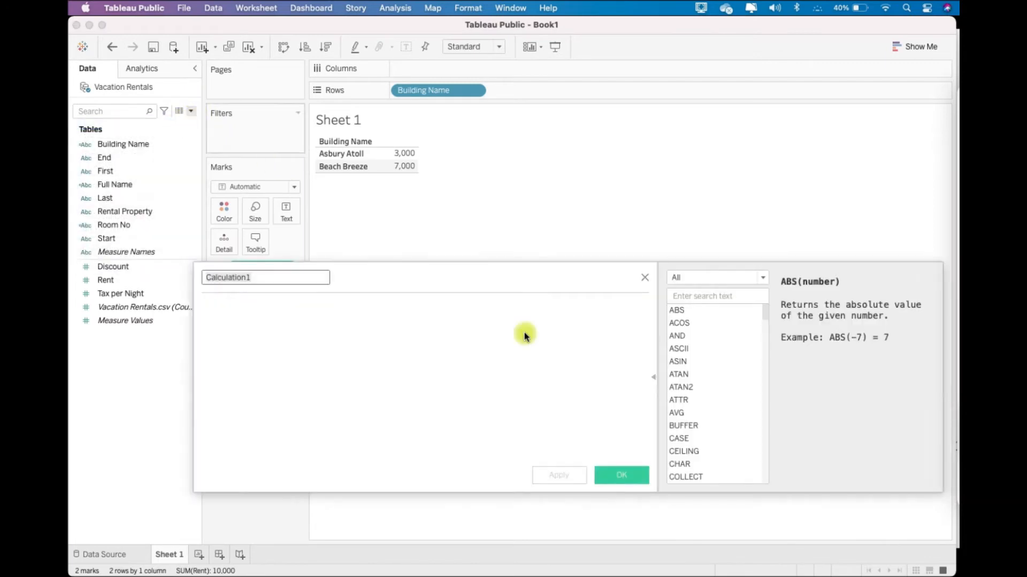
click(689, 280)
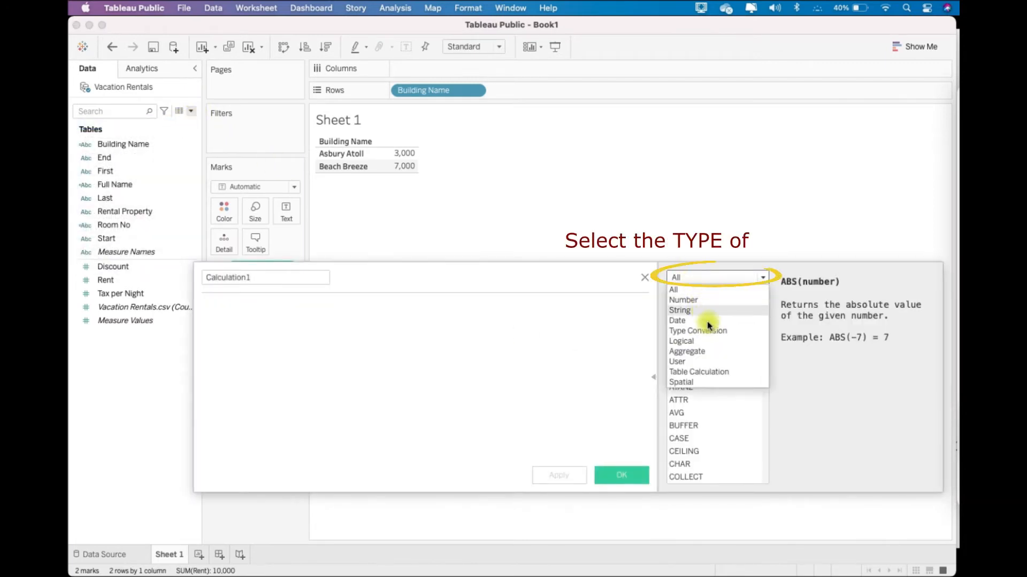
click(684, 301)
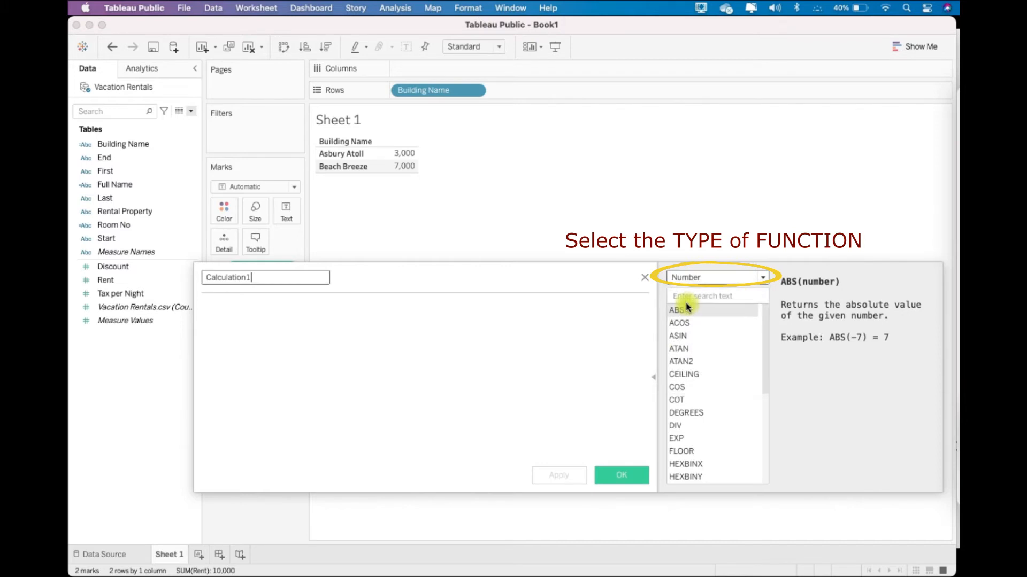
drag(767, 329, 748, 310)
- Examine the function types and the Date functions, and close the calculation editor without creating a field
click(725, 278)
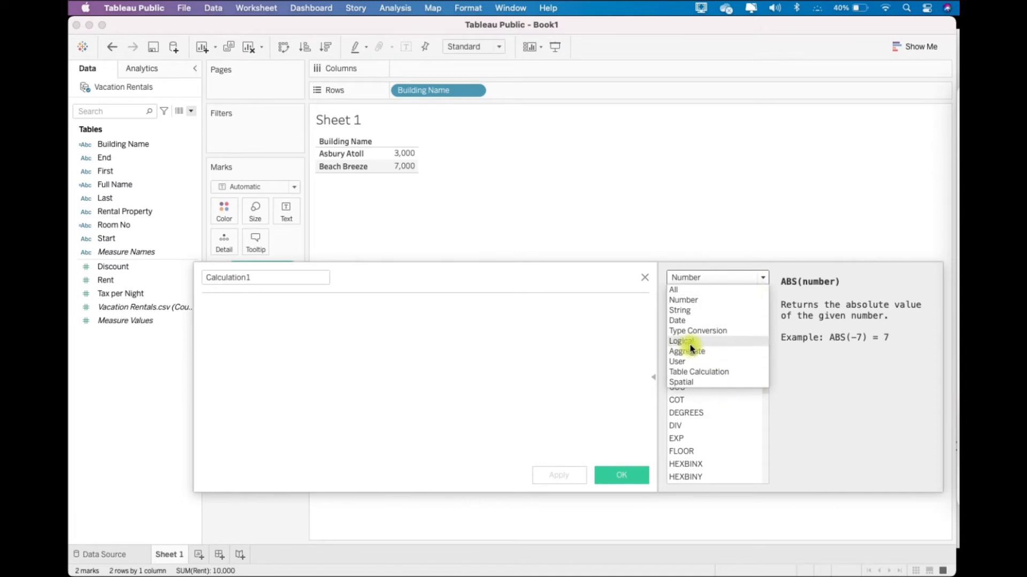
click(726, 278)
click(707, 279)
click(685, 320)
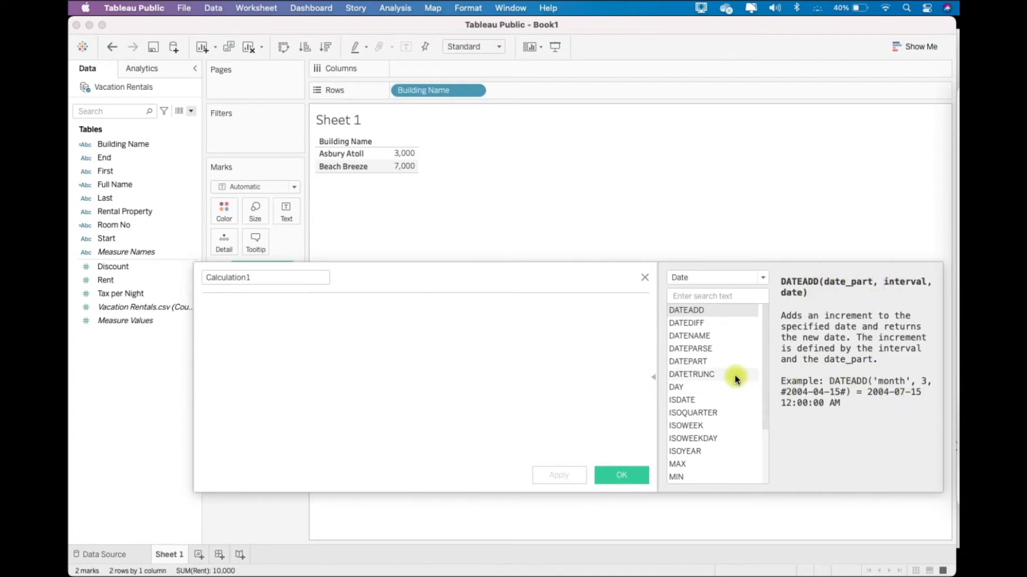
drag(550, 288, 498, 252)
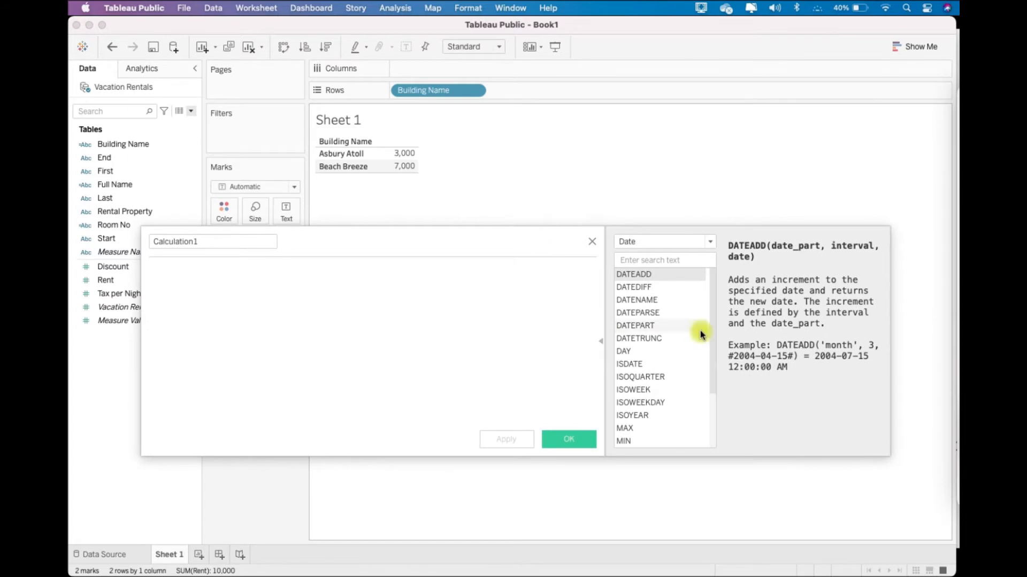
click(684, 239)
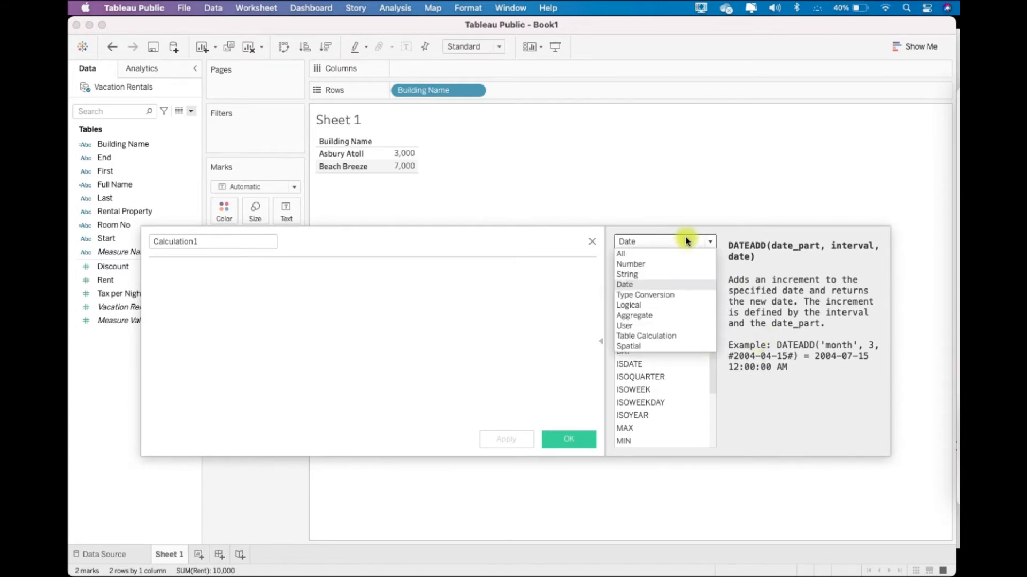
click(508, 369)
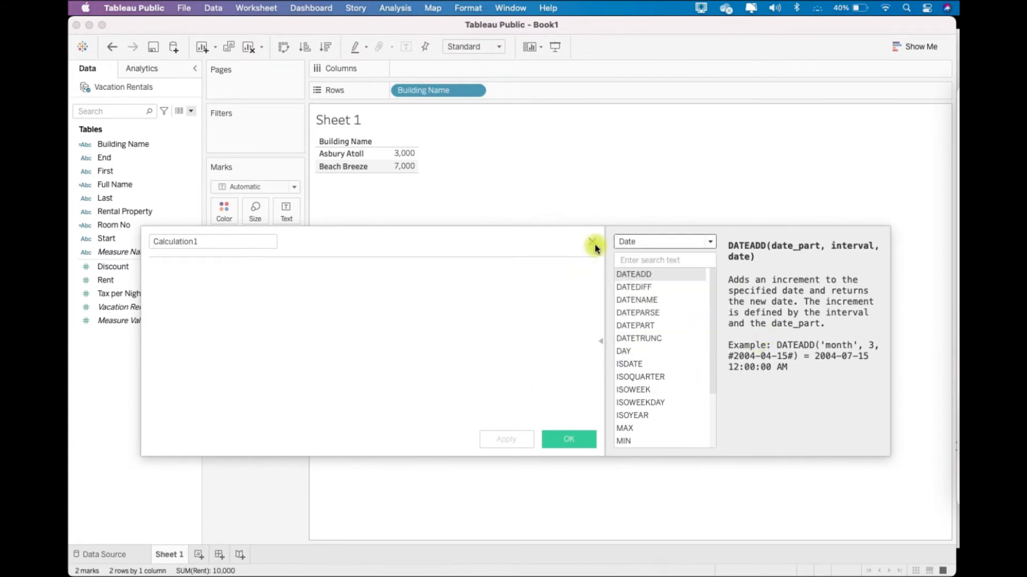
click(593, 243)
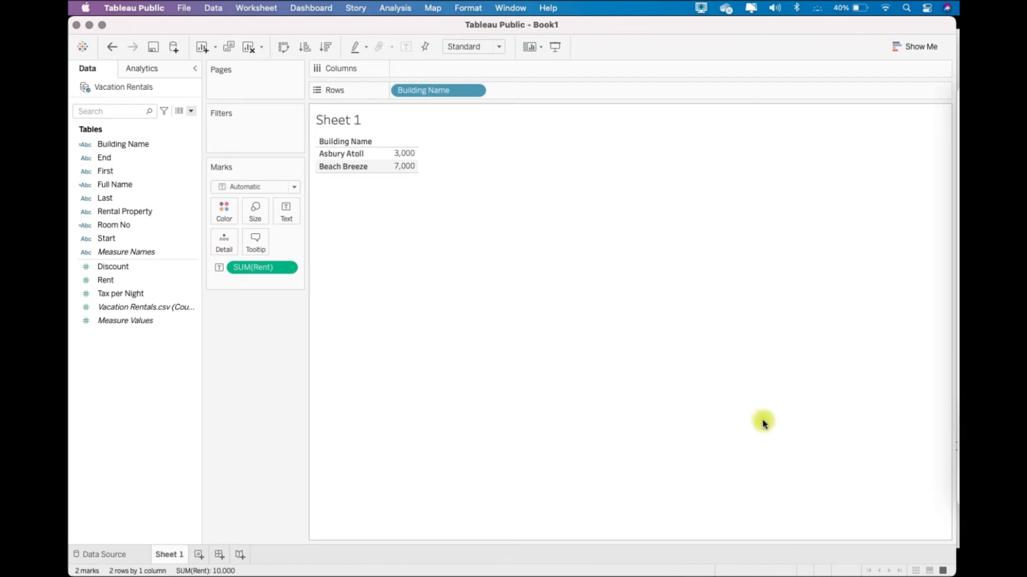
- Create a calculated field named Discount % with the formula SUM([Discount]) / SUM([Rent])
click(191, 111)
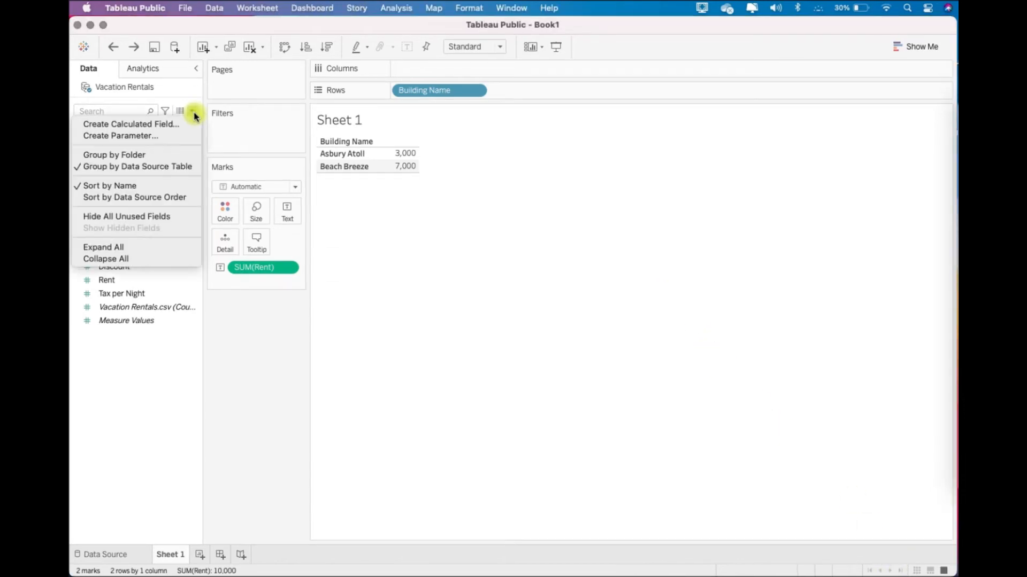
click(192, 125)
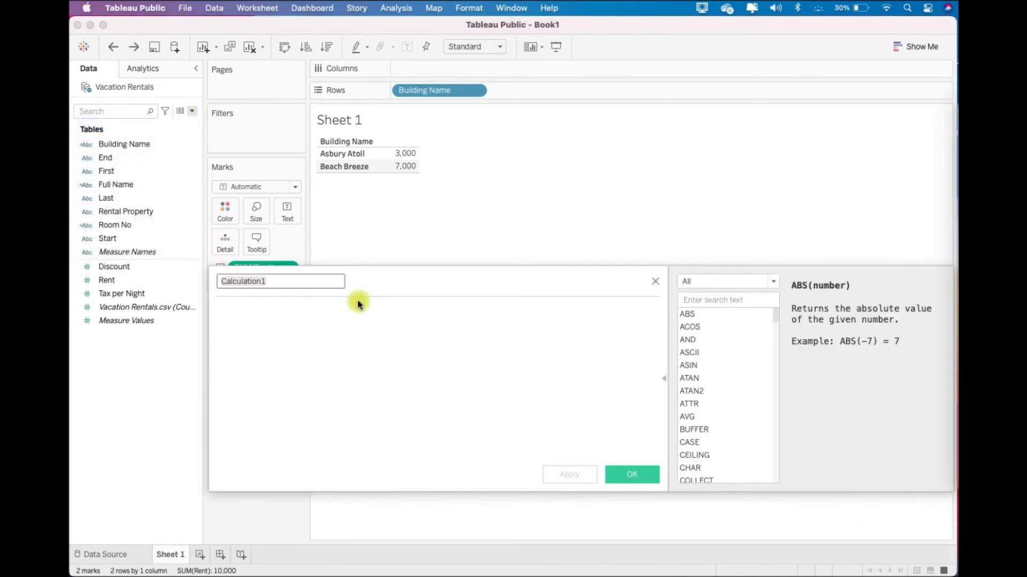
text(Discount %)
key(Tab)
text(SUM()
drag(167, 266, 285, 316)
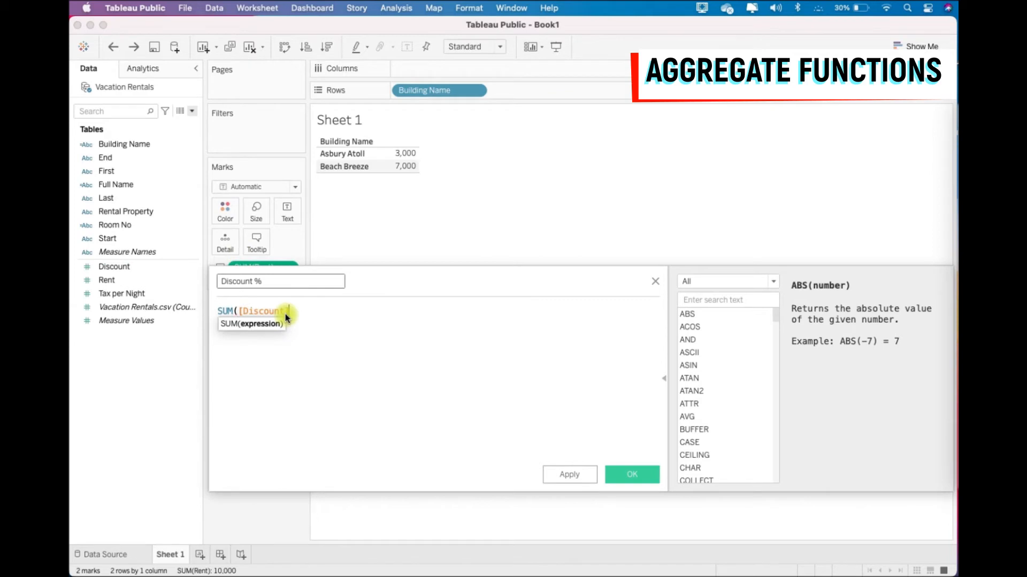
text() / SUM()
drag(141, 280, 356, 310)
text())
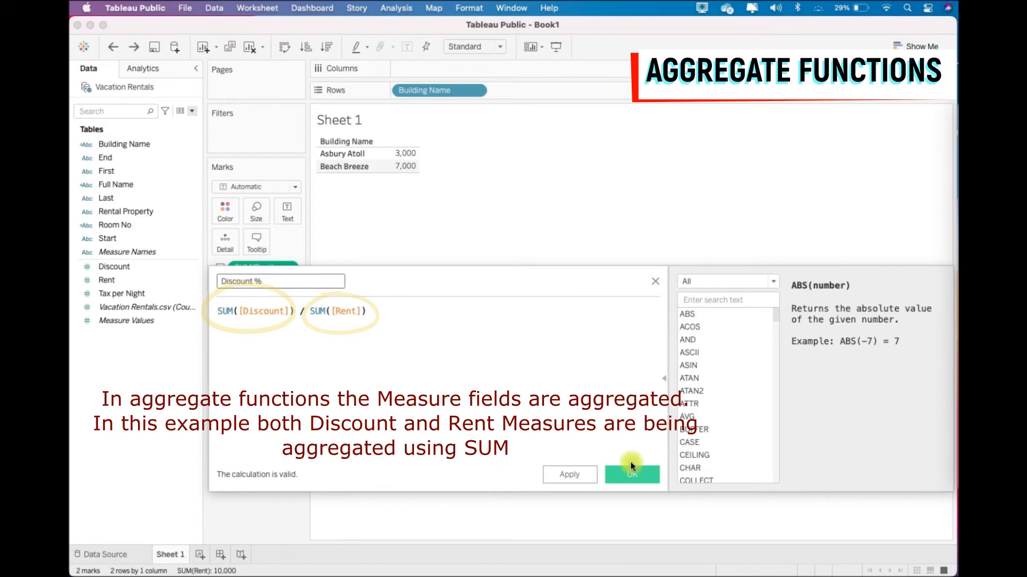
click(643, 474)
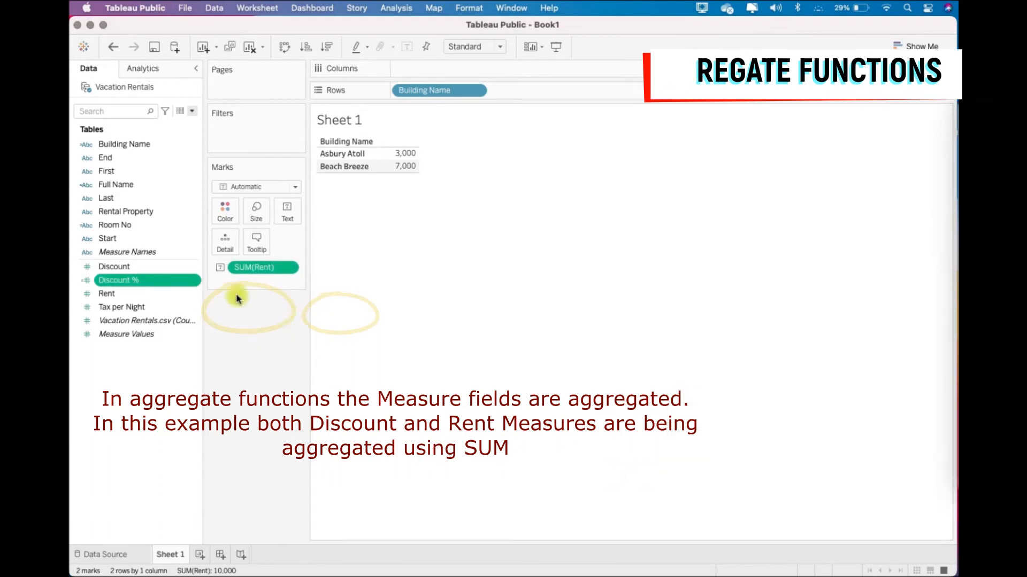
- Set the default number format of the Discount % field to Percentage with 2 decimal places
right_click(191, 279)
mouse_move(295, 470)
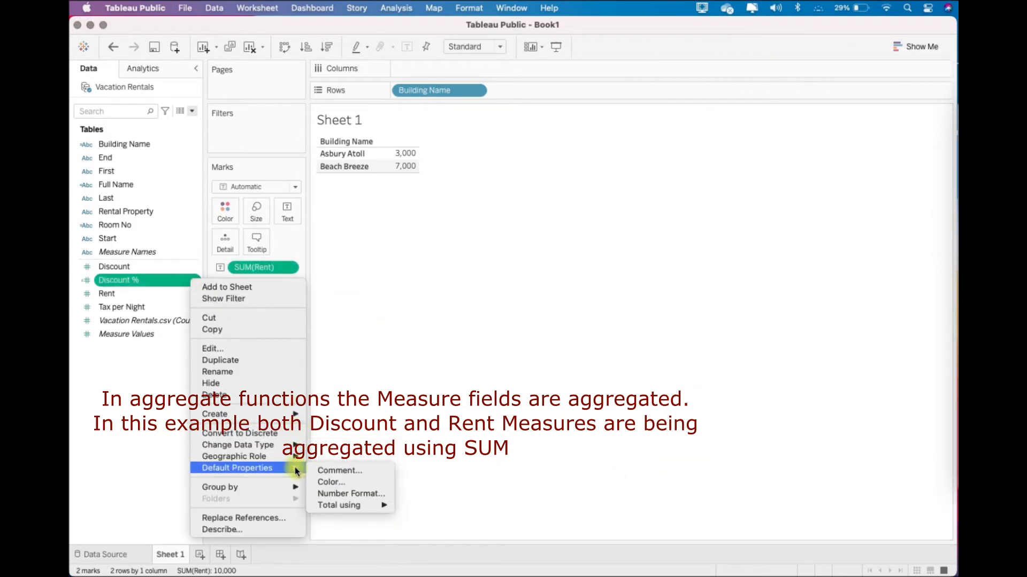
click(385, 494)
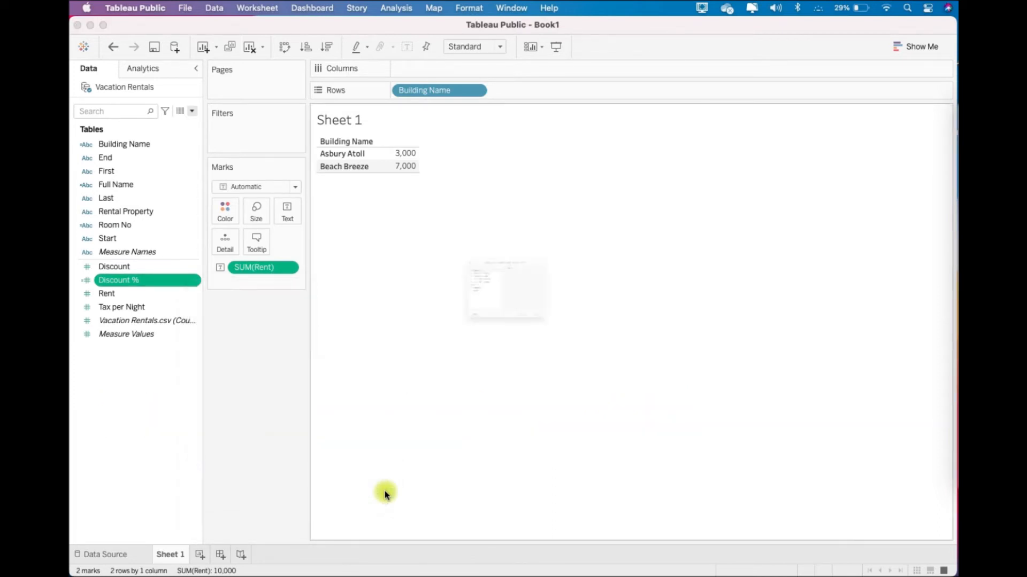
click(408, 293)
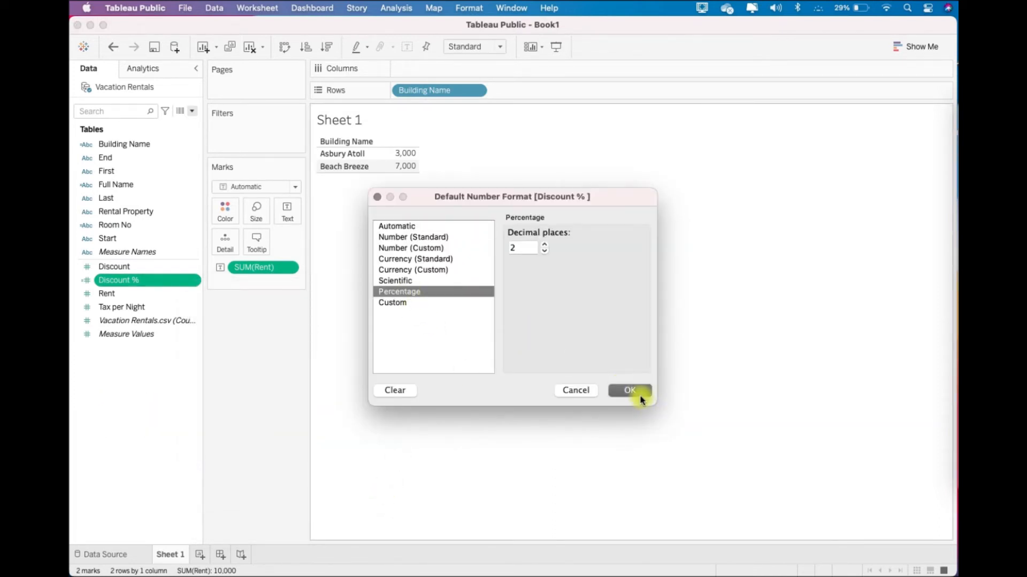
click(630, 391)
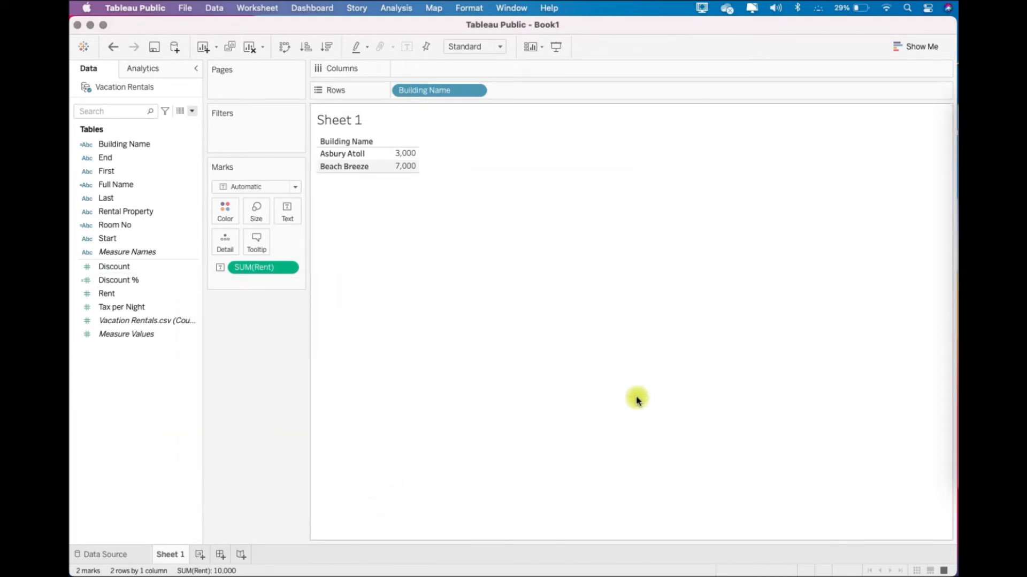
- Clear the worksheet and build its rows from Building Name, Room No, Full Name, Start and End, in that order
click(250, 48)
drag(140, 144, 423, 89)
drag(137, 225, 526, 89)
drag(129, 186, 591, 92)
click(114, 238)
drag(114, 238, 688, 88)
click(108, 160)
drag(108, 161, 795, 93)
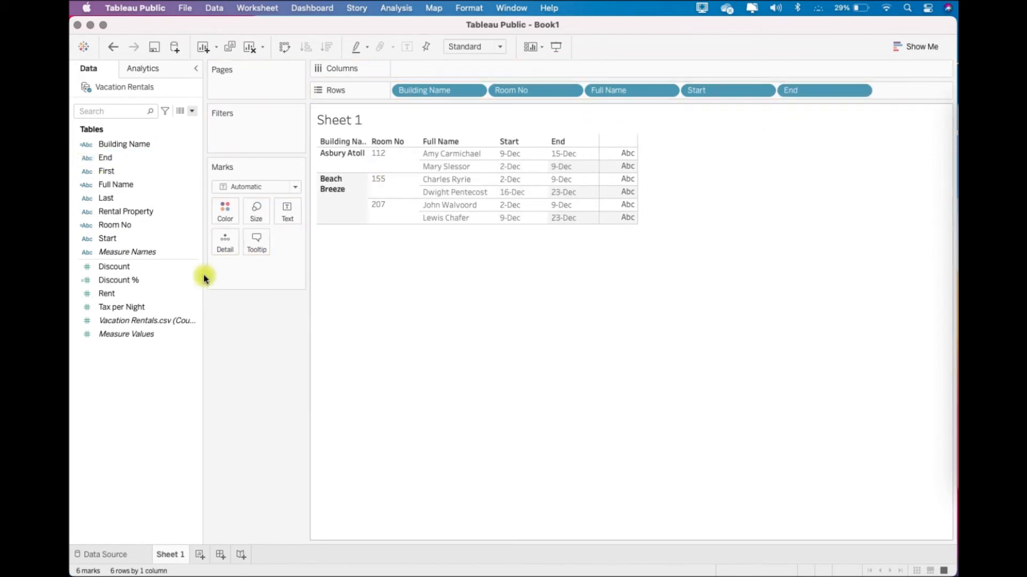
- Add the Rent, Discount and Discount % measures to the table and order them with Rent first
double_click(105, 294)
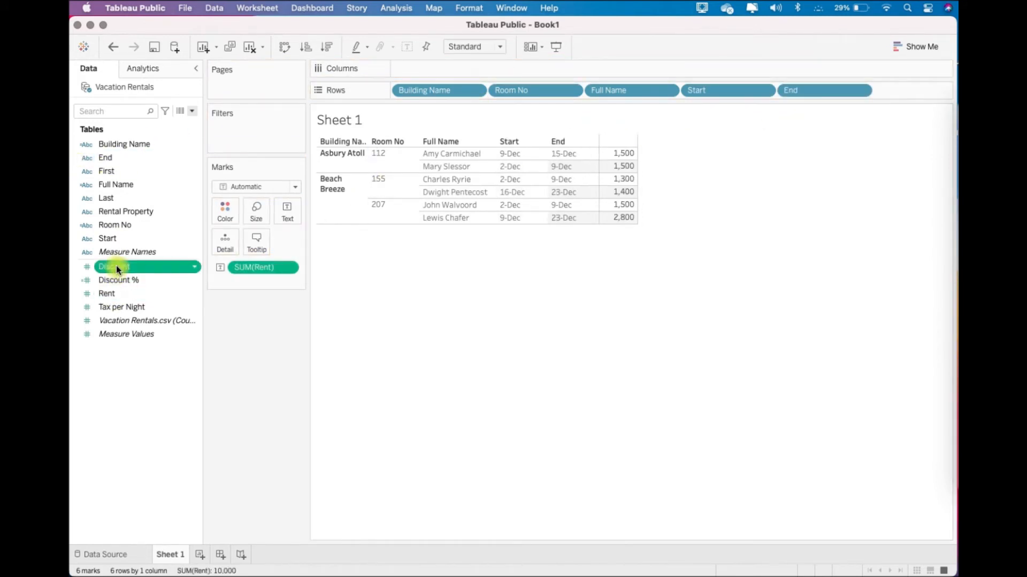
double_click(117, 267)
double_click(117, 280)
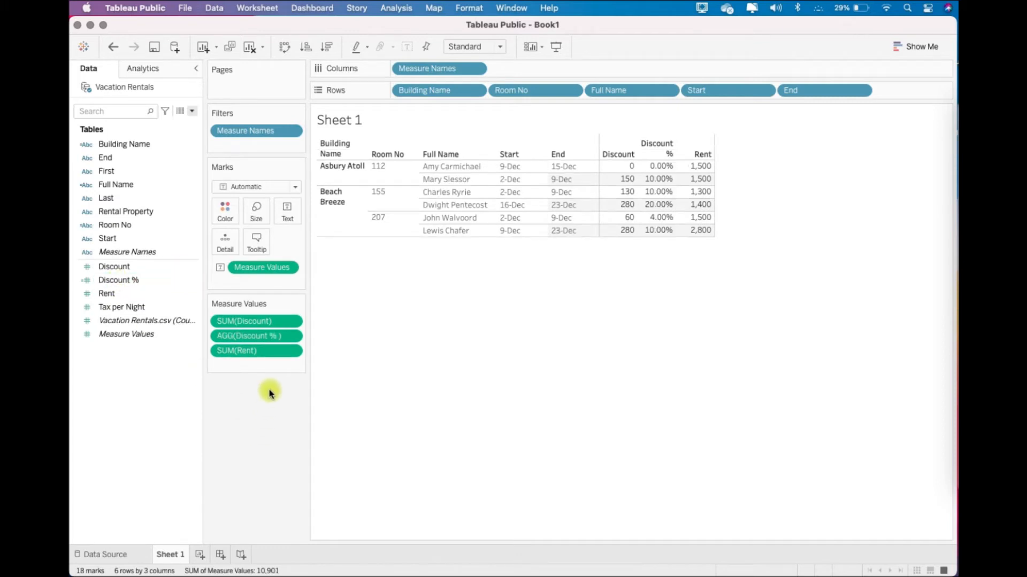
drag(236, 352, 215, 316)
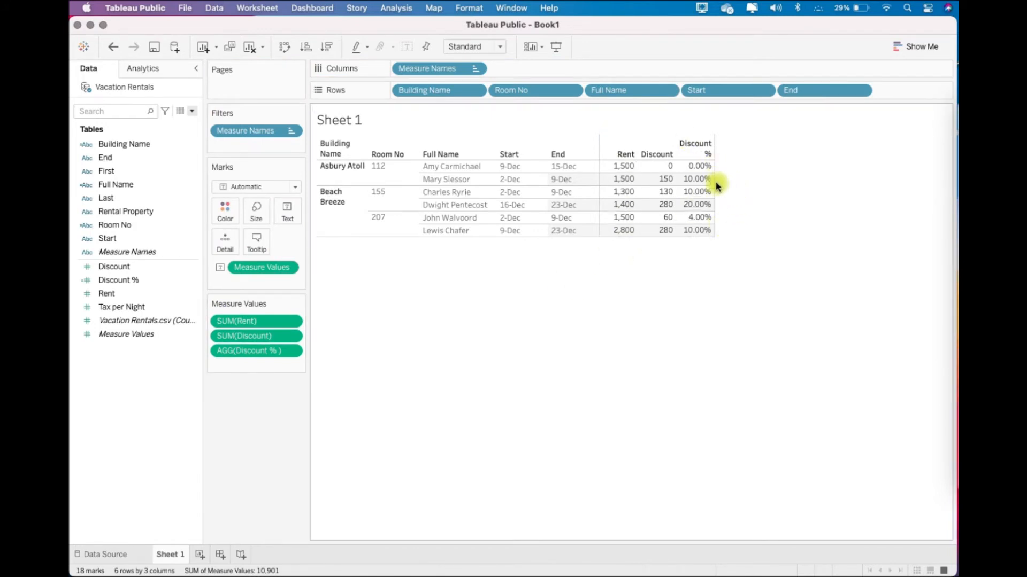
- Remove Full Name, Start and End from the table's rows, followed by Room No, to aggregate Discount % at coarser levels
mouse_move(690, 188)
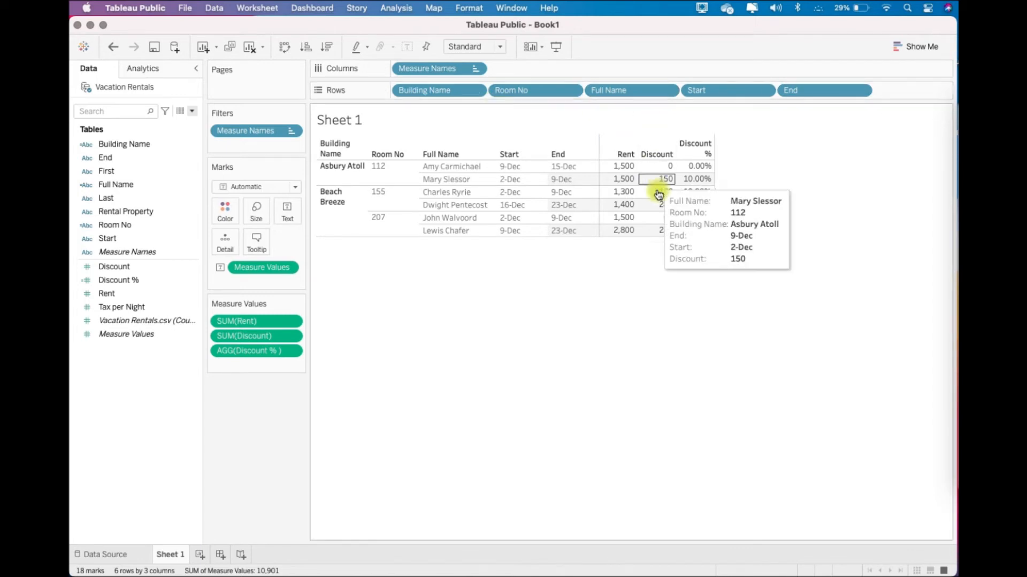
mouse_move(673, 171)
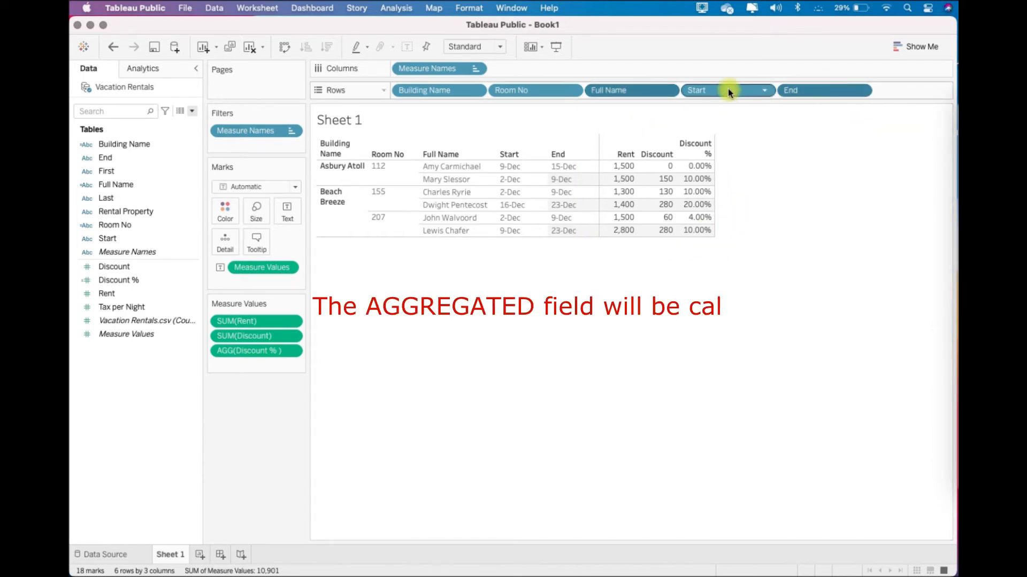
drag(699, 87, 656, 37)
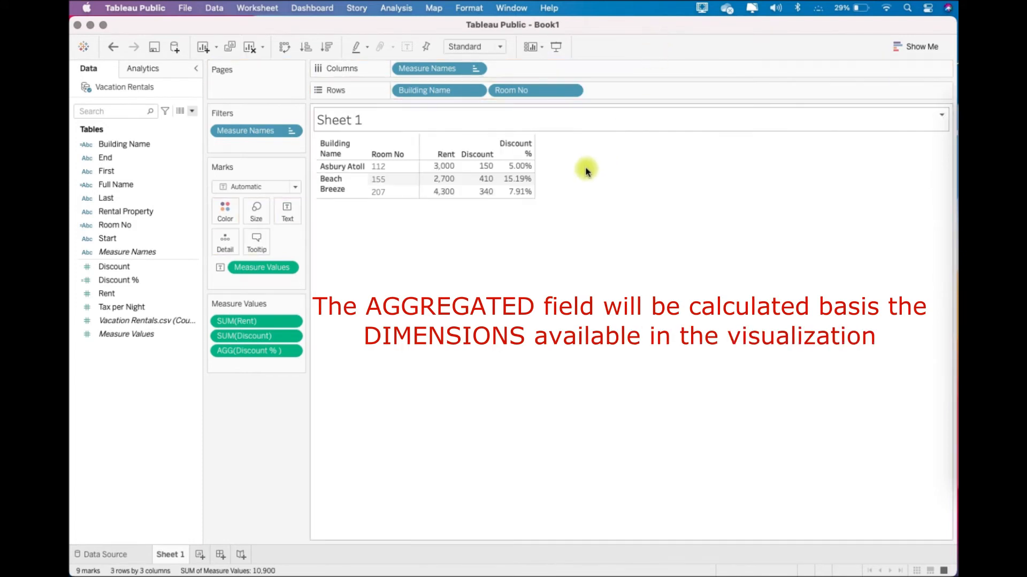
mouse_move(531, 171)
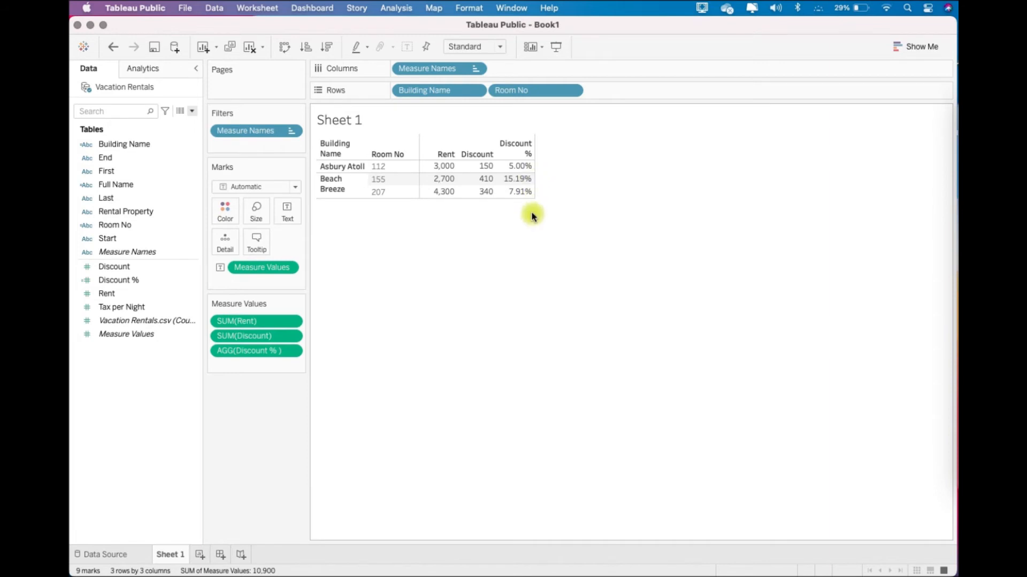
drag(555, 90, 620, 41)
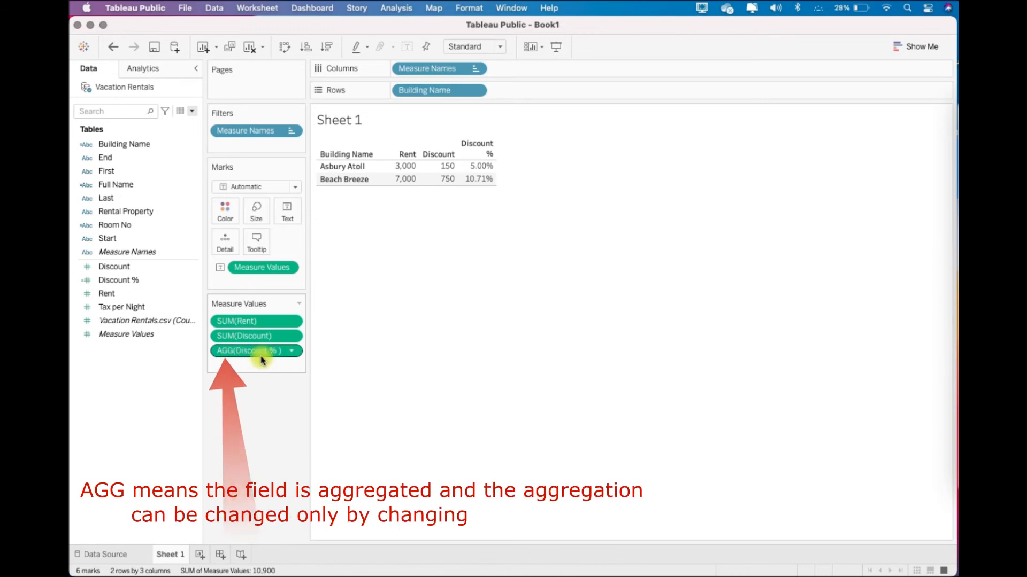
- Compare the aggregation options available for the SUM(Rent) and AGG(Discount %) measures in the table
click(128, 289)
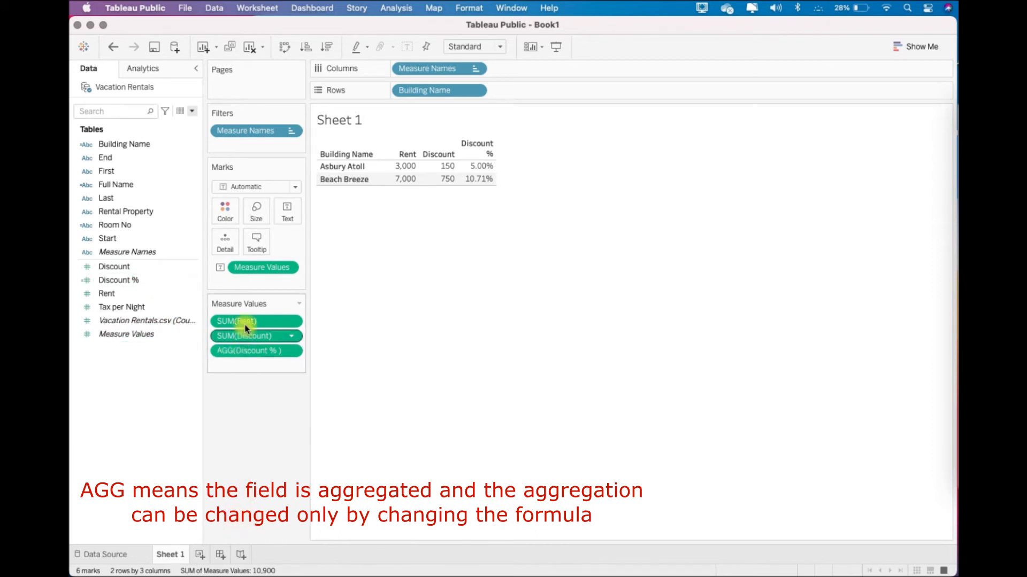
click(292, 322)
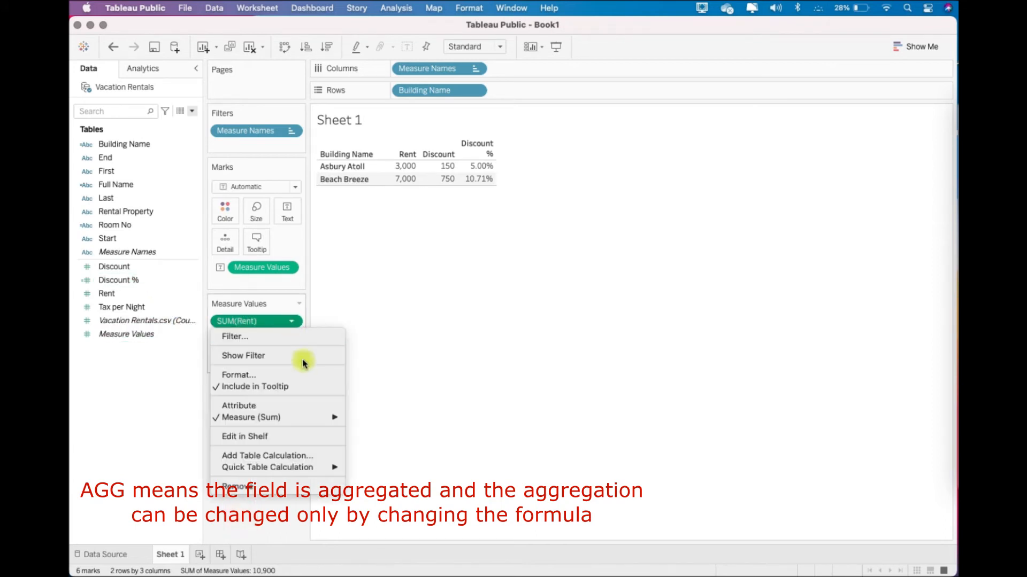
mouse_move(327, 418)
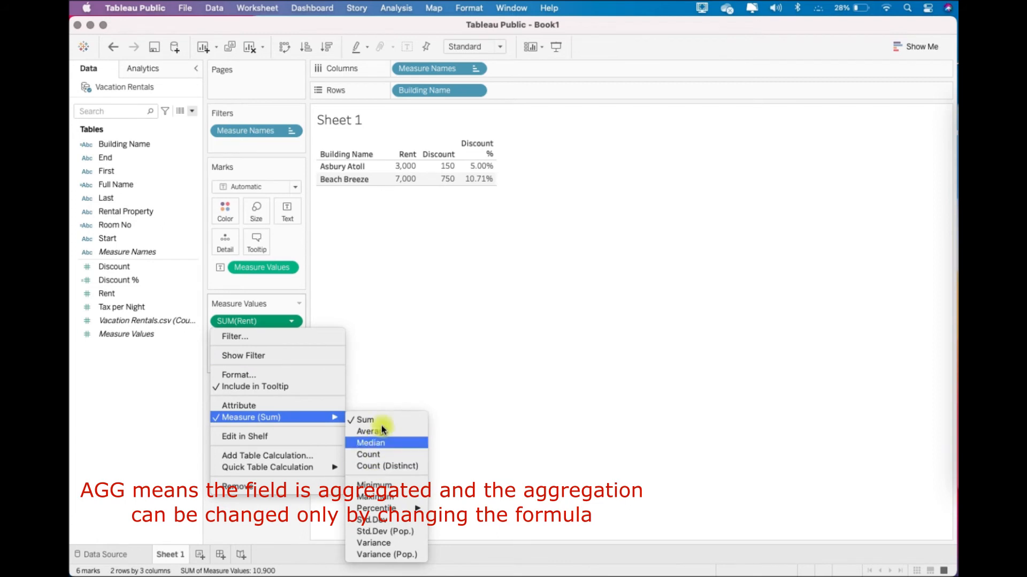
click(379, 331)
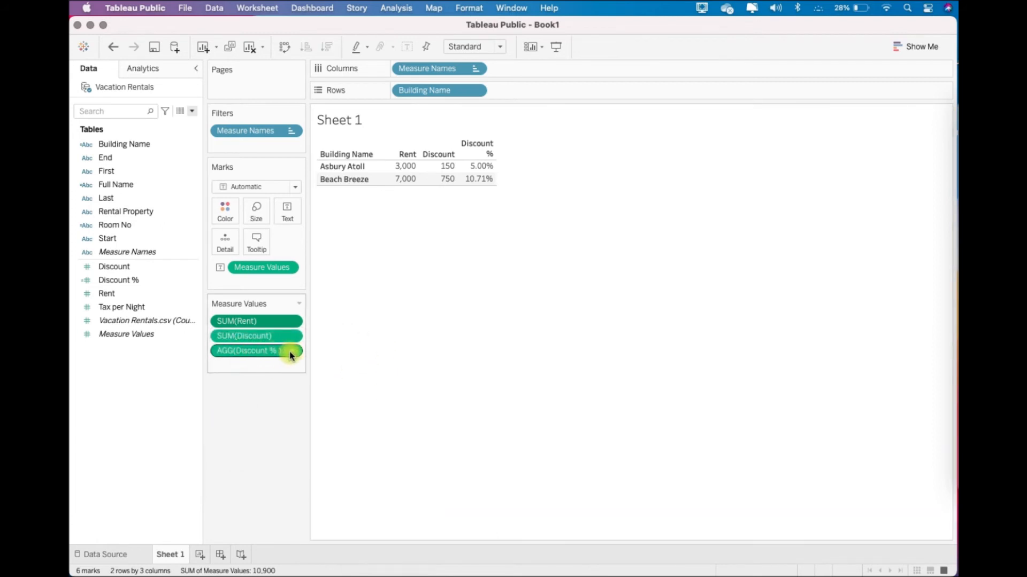
click(293, 352)
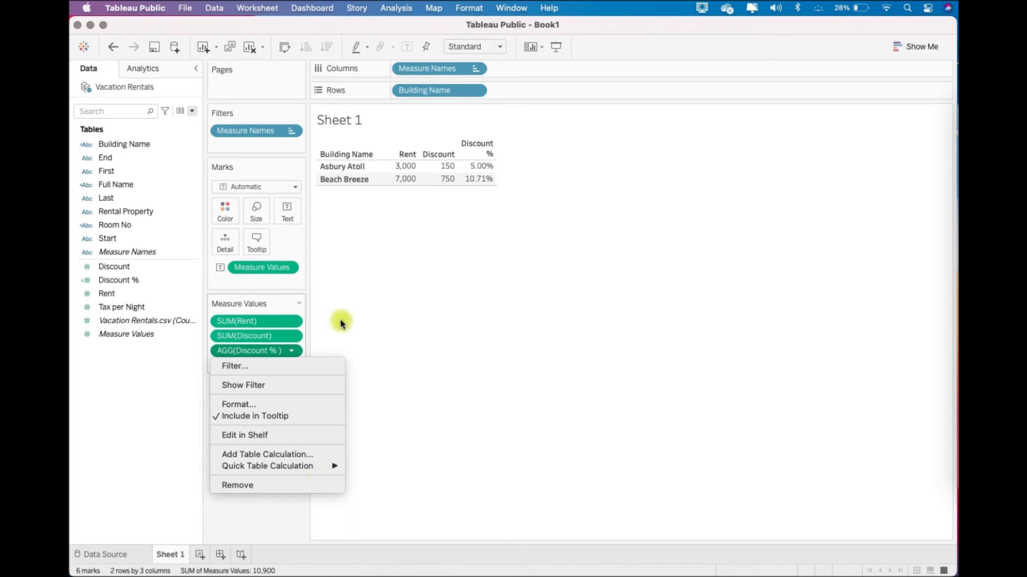
click(340, 284)
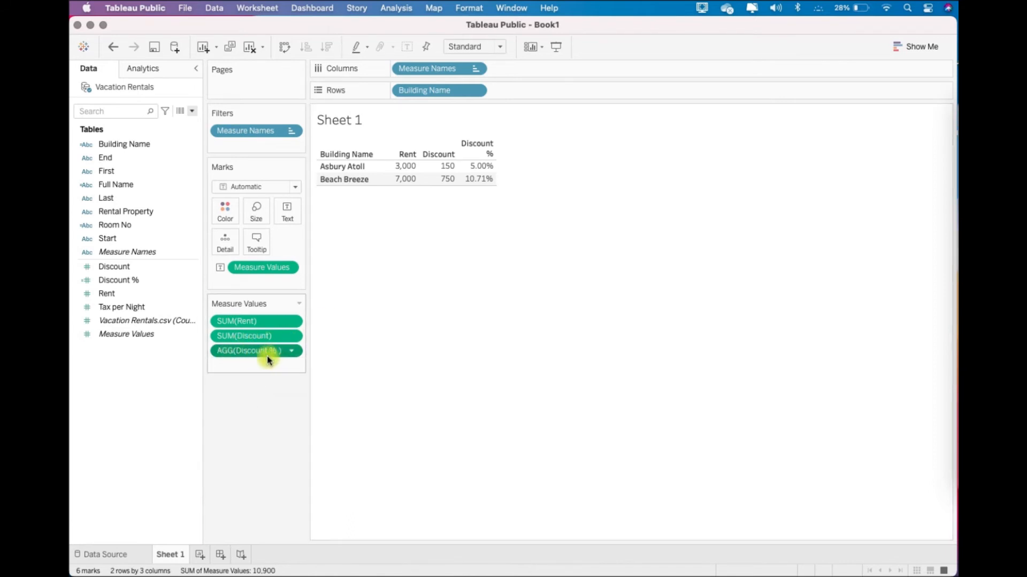
- Review the formula of the Discount % field in the calculation editor and close it without changes
right_click(164, 280)
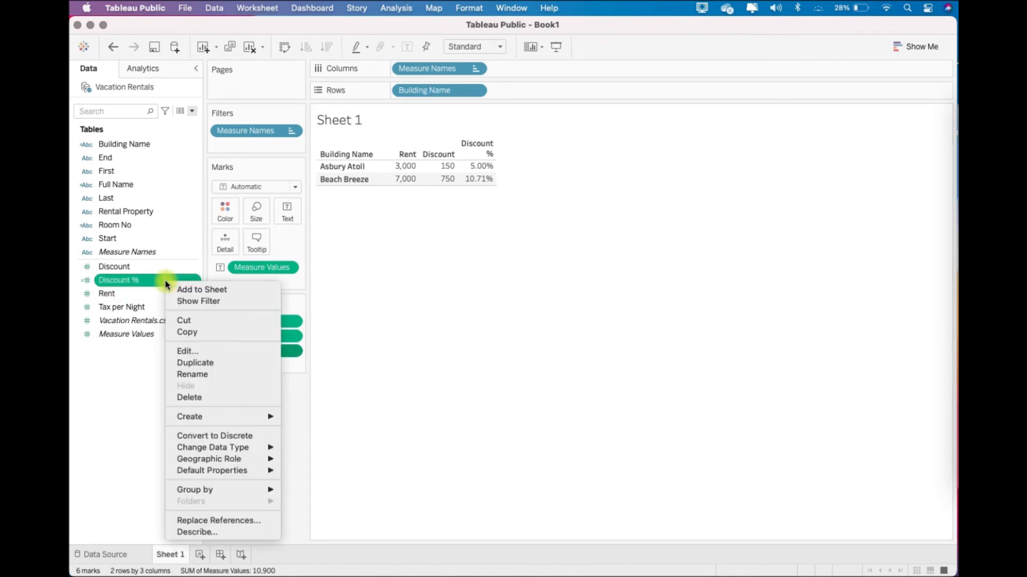
click(188, 350)
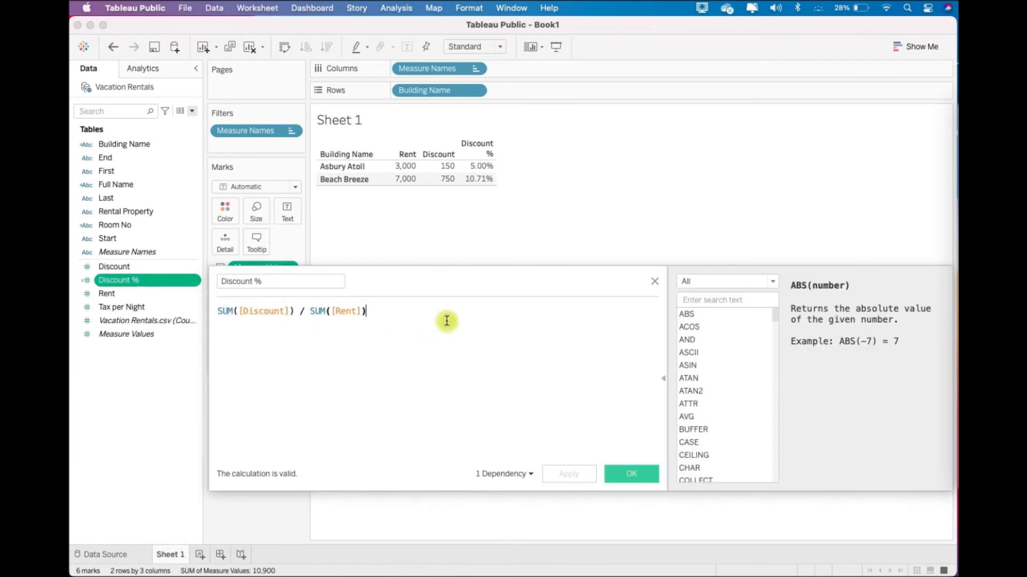
click(655, 283)
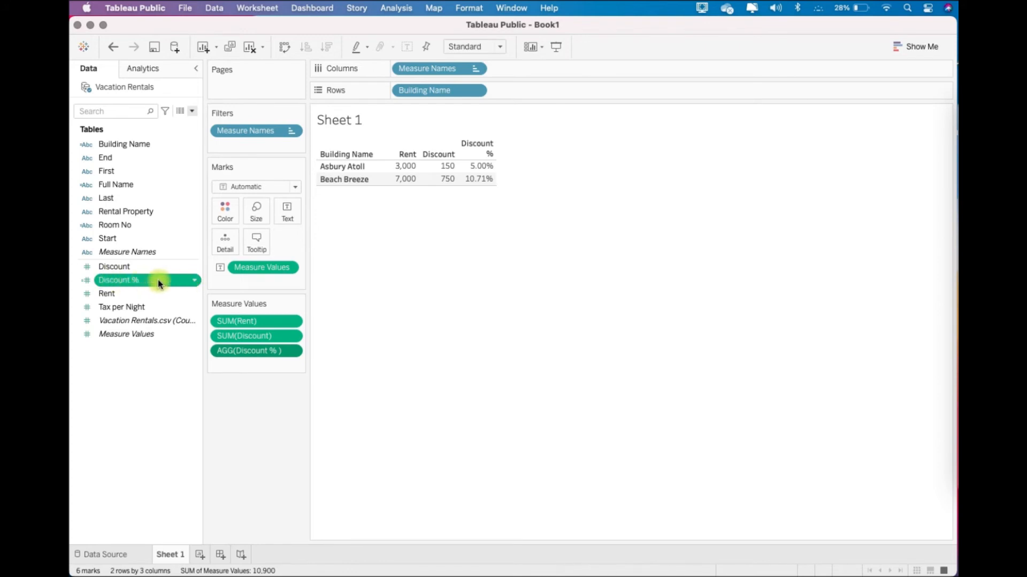
- Compare the conversion options and default properties offered for the Rent and Discount % fields in the data source
click(145, 293)
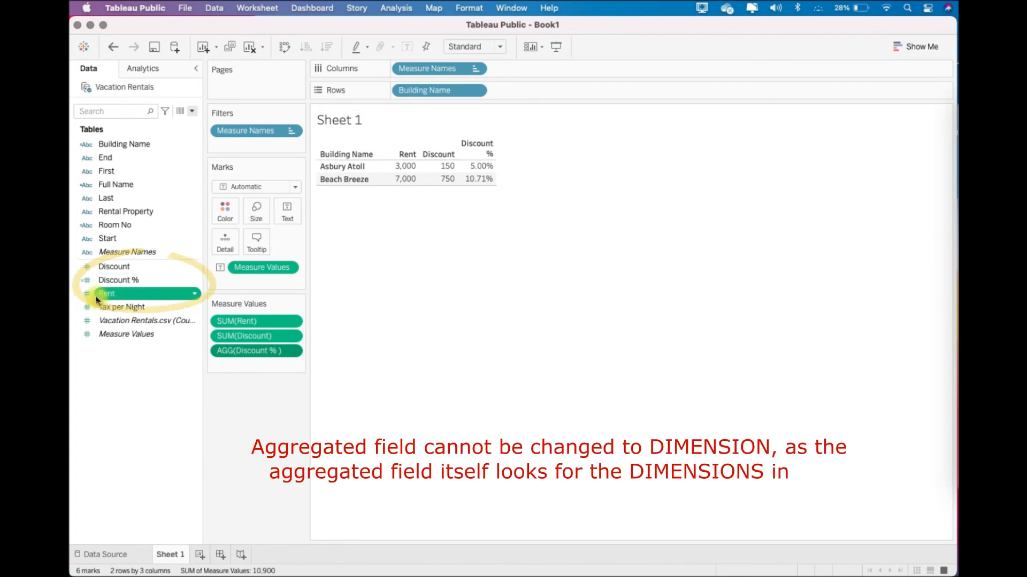
right_click(131, 299)
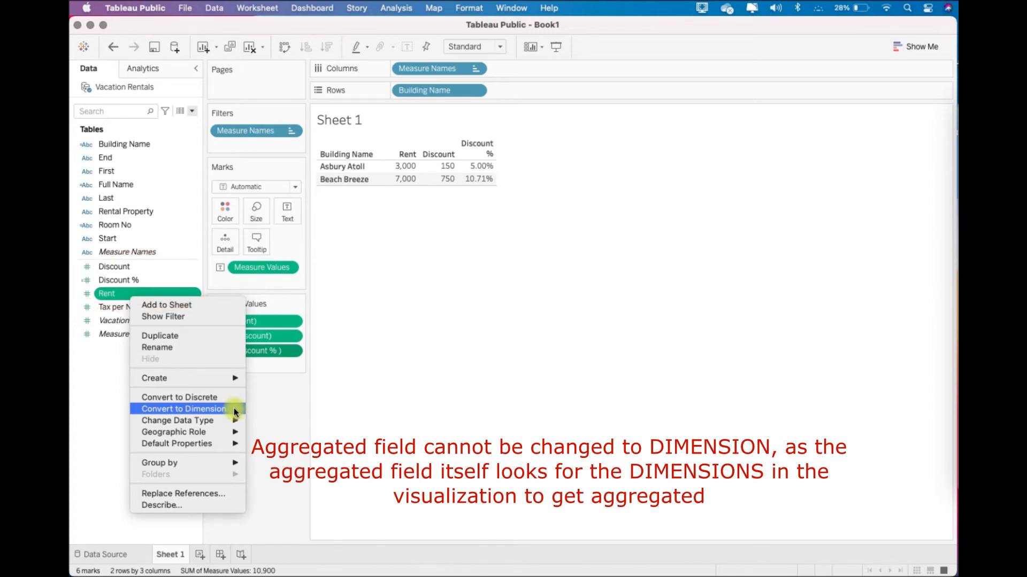
click(159, 285)
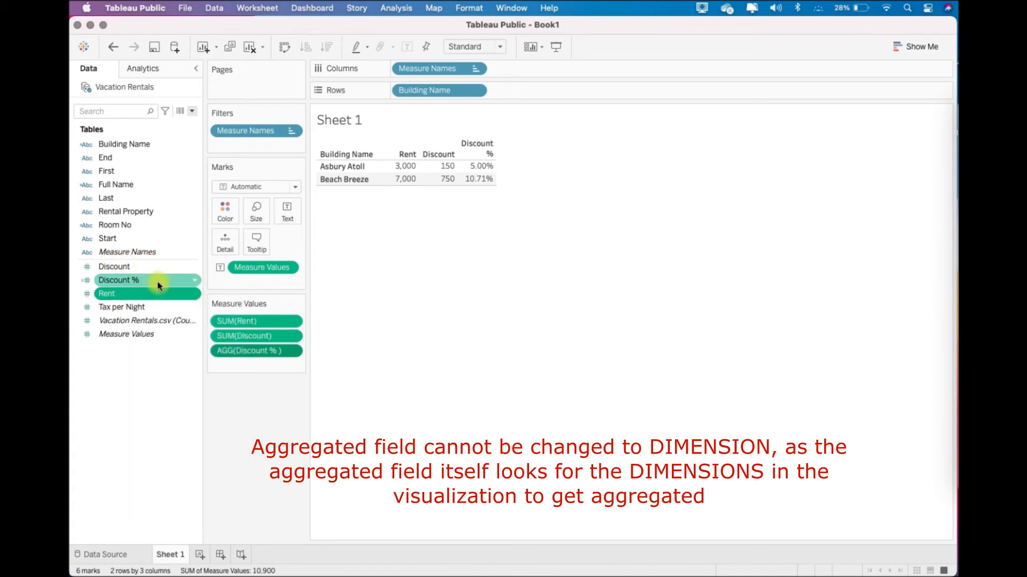
right_click(163, 285)
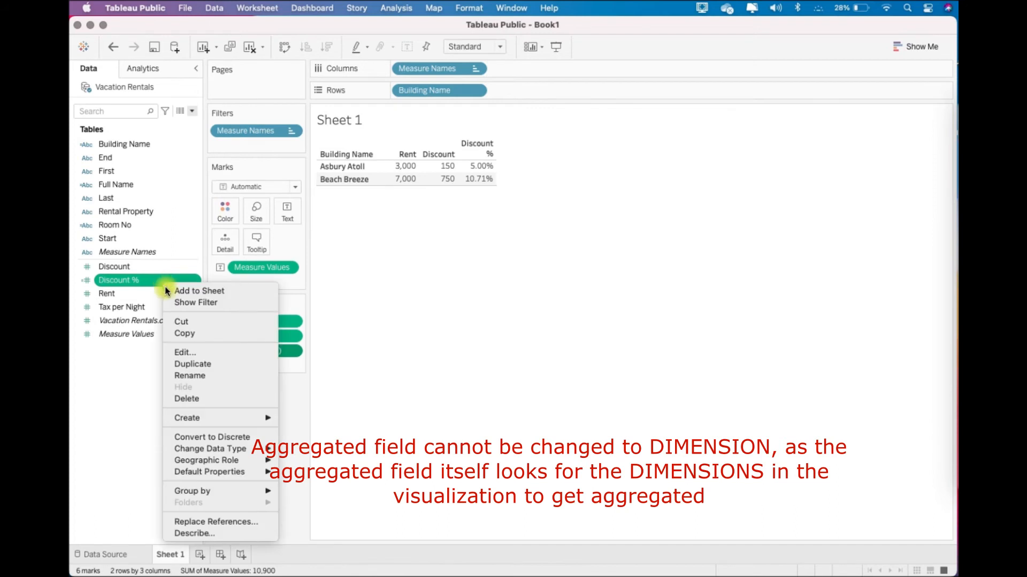
mouse_move(252, 472)
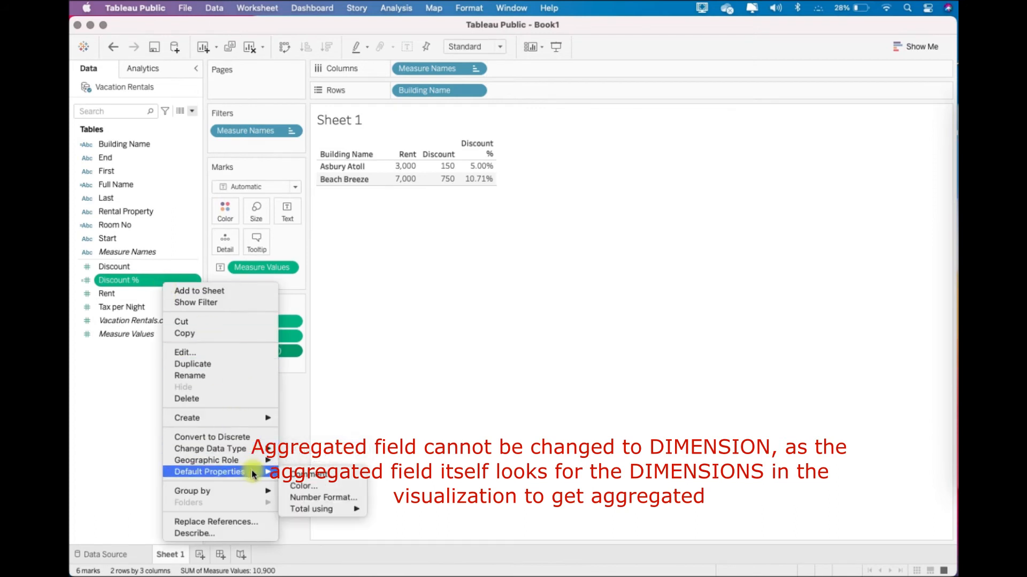
click(139, 369)
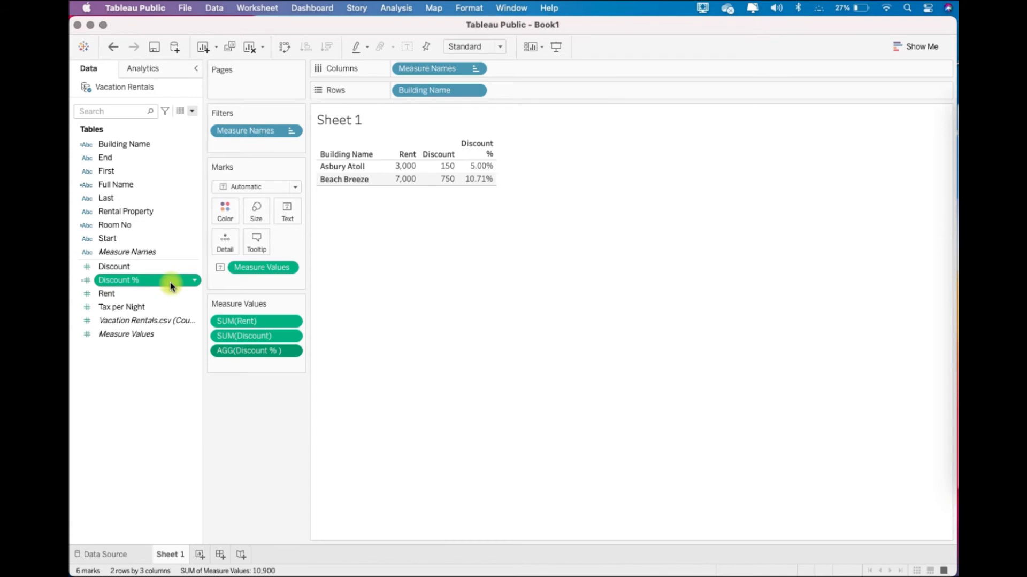
drag(170, 282, 360, 183)
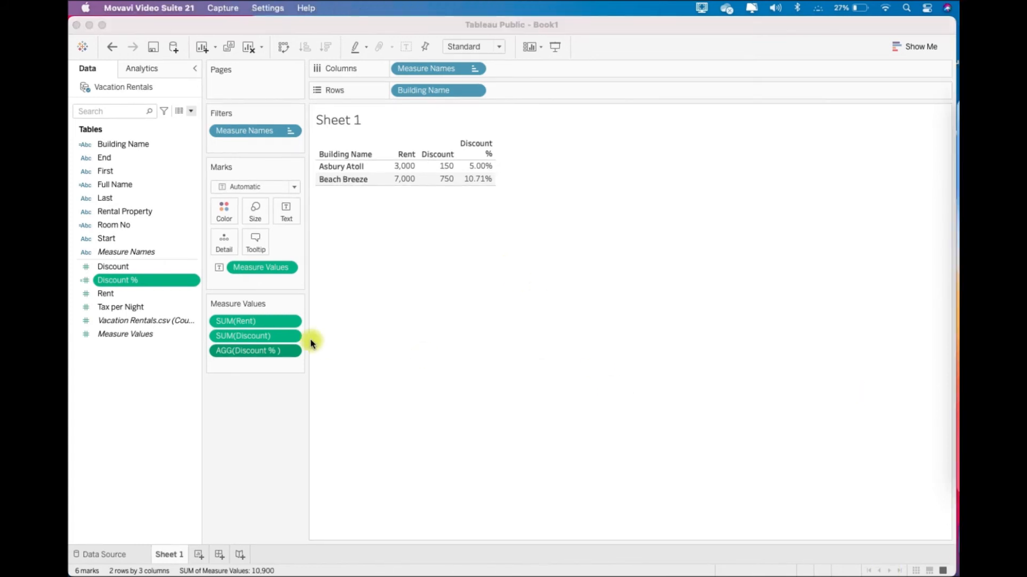
- Create a calculated field named Discount % (row level) with the formula [Discount] / [Rent]
click(190, 112)
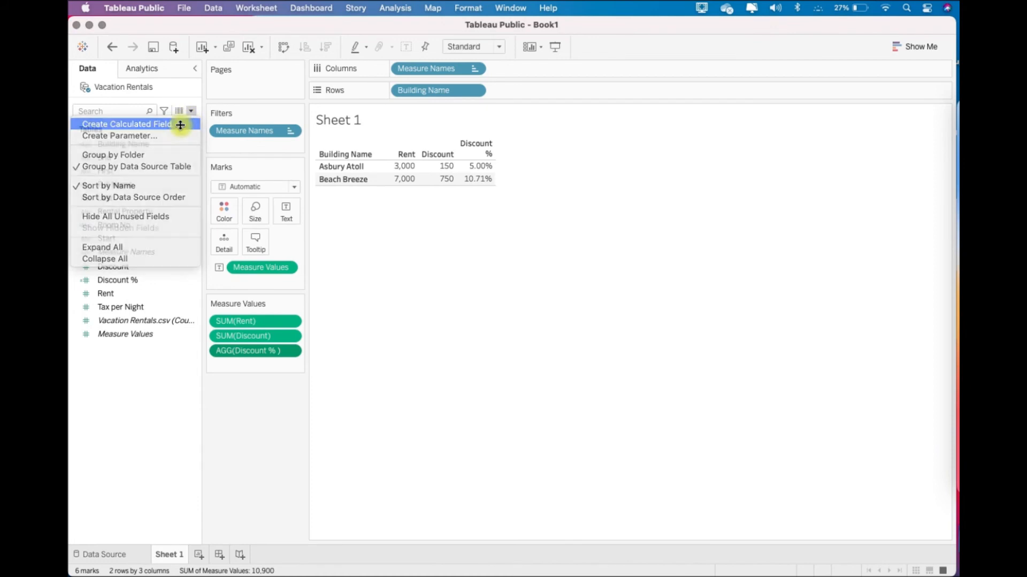
click(178, 125)
text(Discount % (row level)
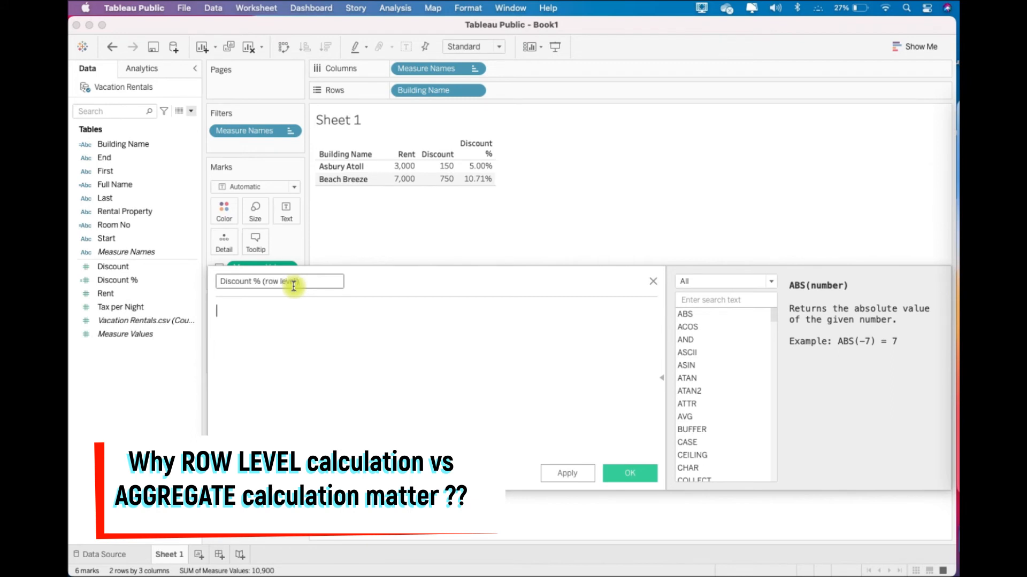
drag(113, 266, 291, 348)
text(/)
drag(106, 294, 321, 373)
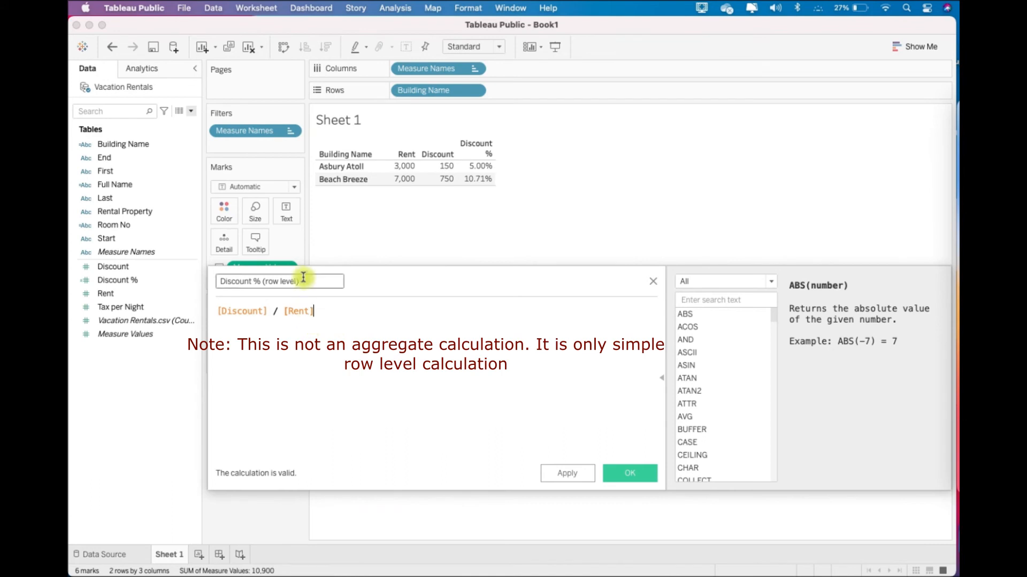
click(623, 473)
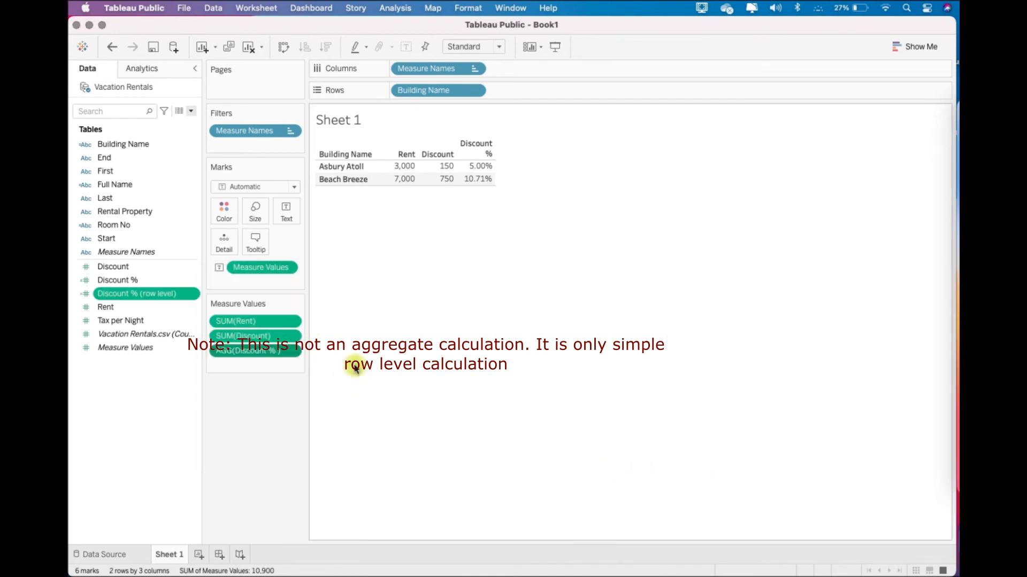
- Examine the conversion options offered for the Discount % (row level) field in the data source without changing it
right_click(176, 296)
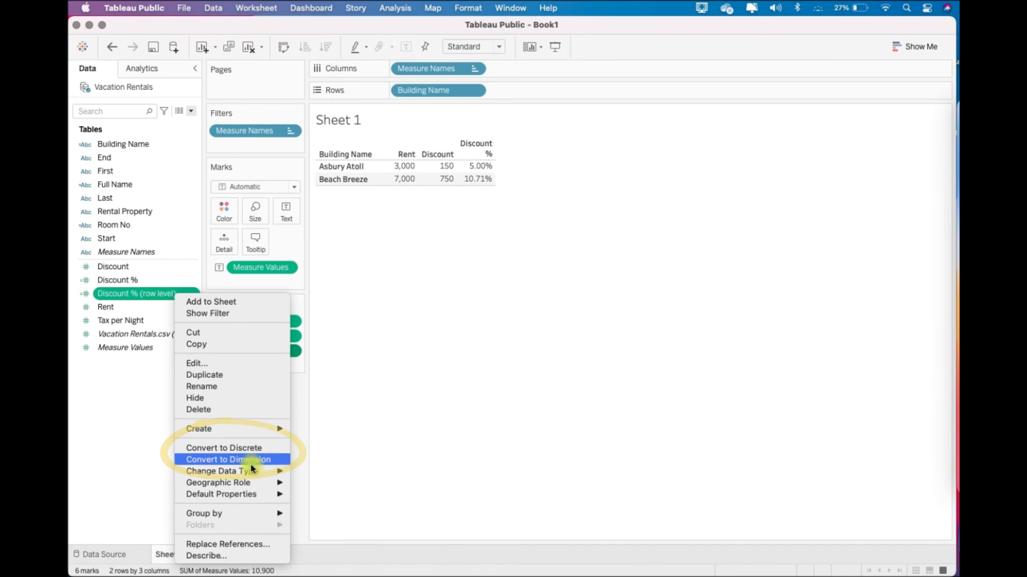
mouse_move(263, 465)
click(399, 368)
- Add Discount % (row level) to the table's measure values and remove Building Name from rows, with columns widened to fit the headers
drag(133, 293, 233, 366)
drag(452, 91, 595, 27)
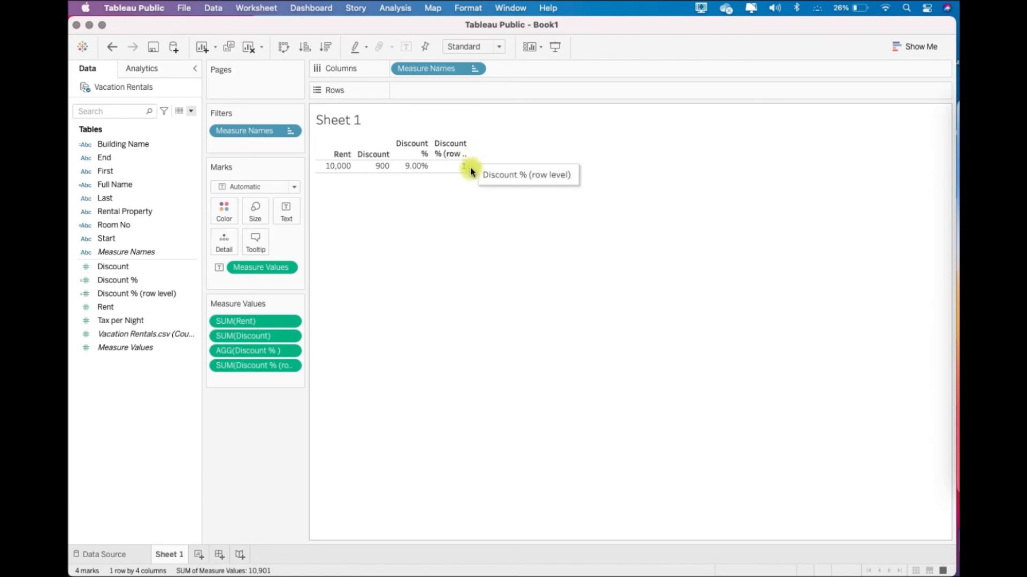
drag(470, 166, 545, 171)
- Set the default number format of the Discount % (row level) field to Percentage
click(189, 297)
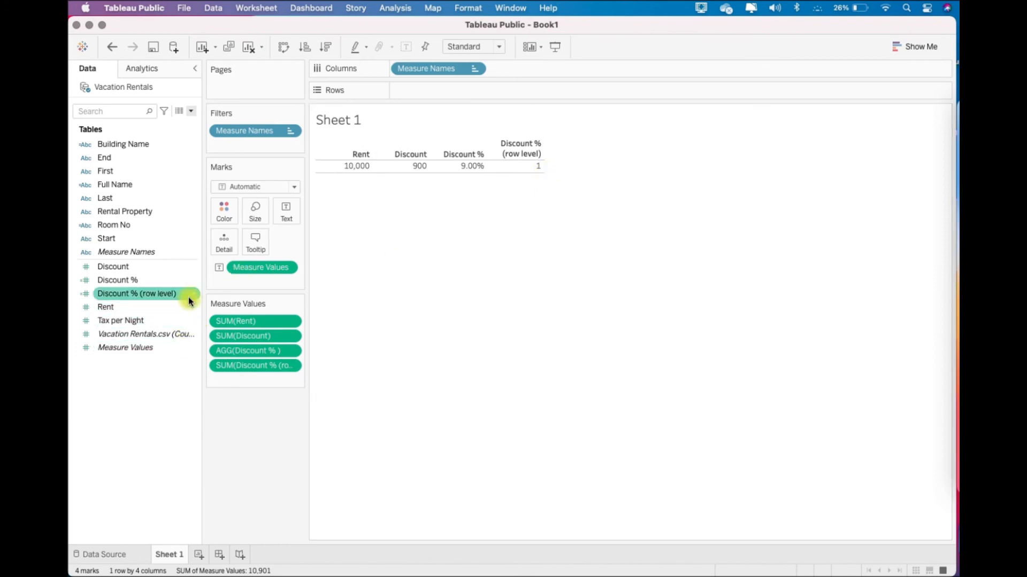
right_click(188, 297)
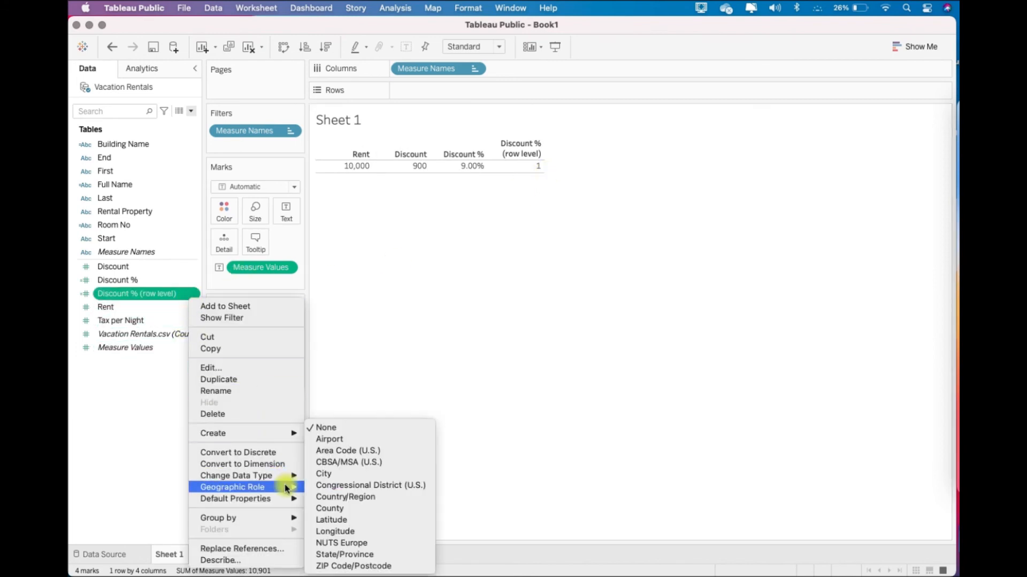
mouse_move(286, 500)
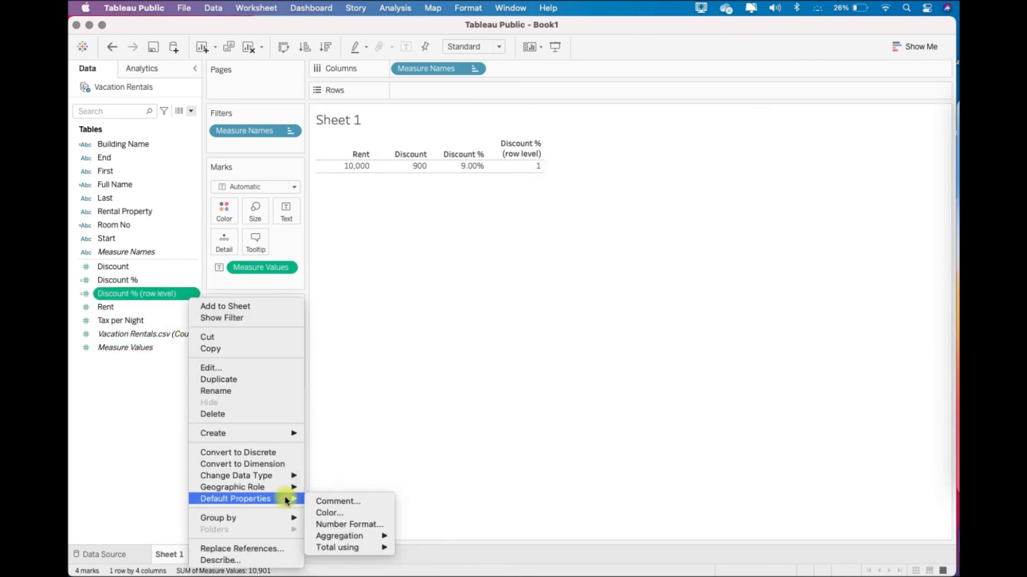
click(385, 529)
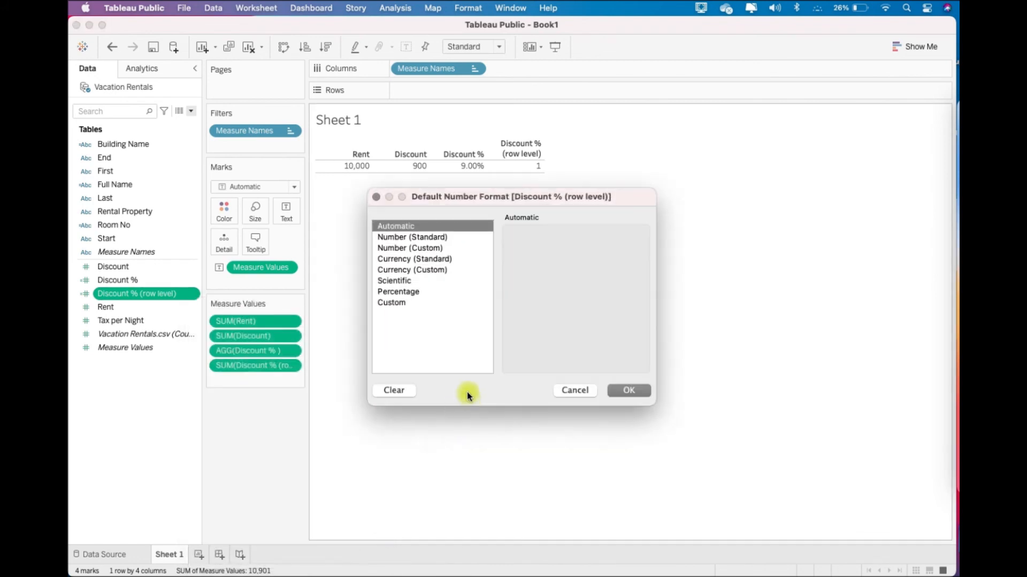
click(447, 291)
click(624, 390)
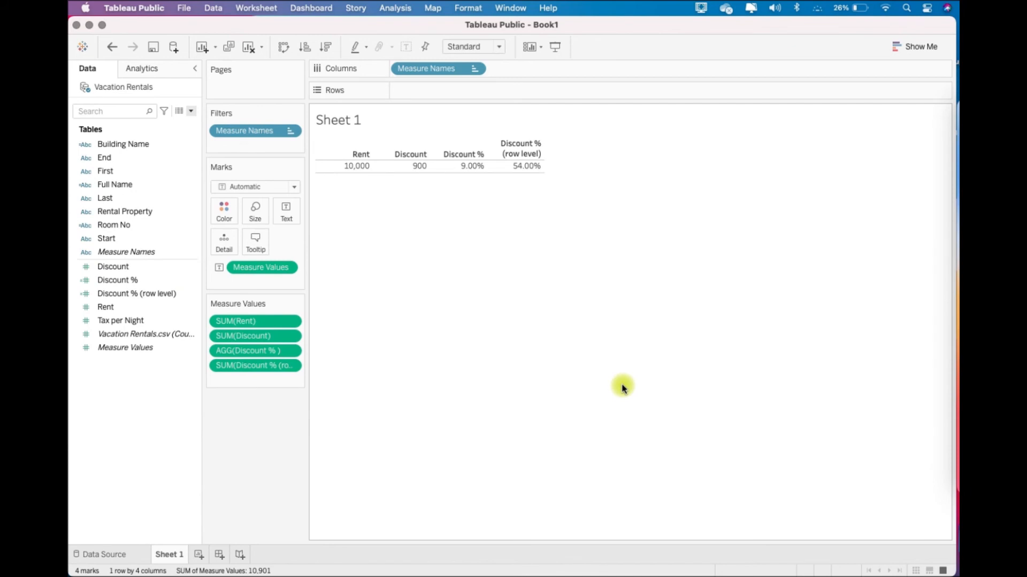
- Compare the overall Rent, Discount and Discount % figures, and switch to the slide on row-level versus aggregated calculations
mouse_move(362, 169)
mouse_move(423, 173)
mouse_move(455, 172)
drag(129, 280, 472, 178)
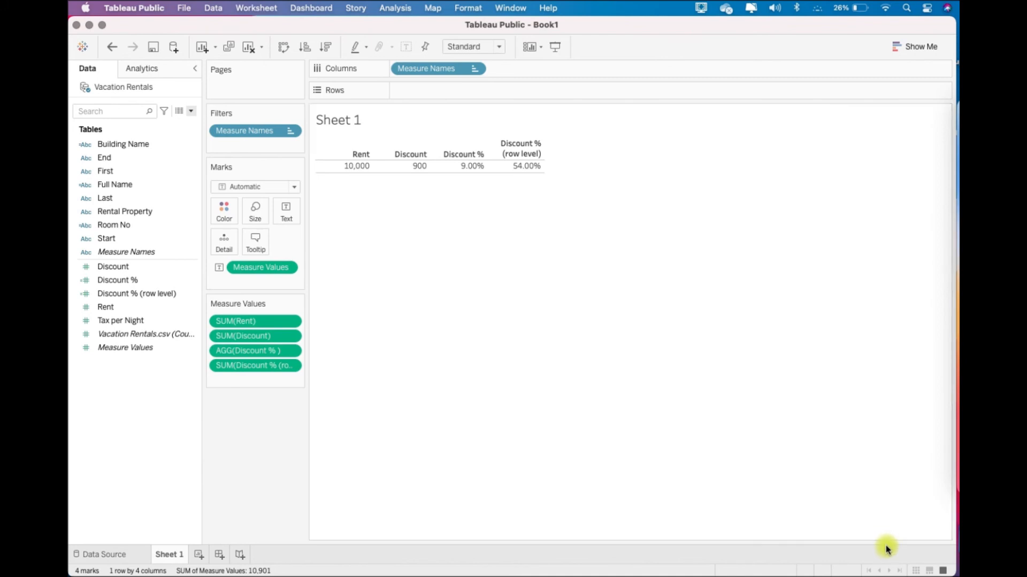
key(super+Tab)
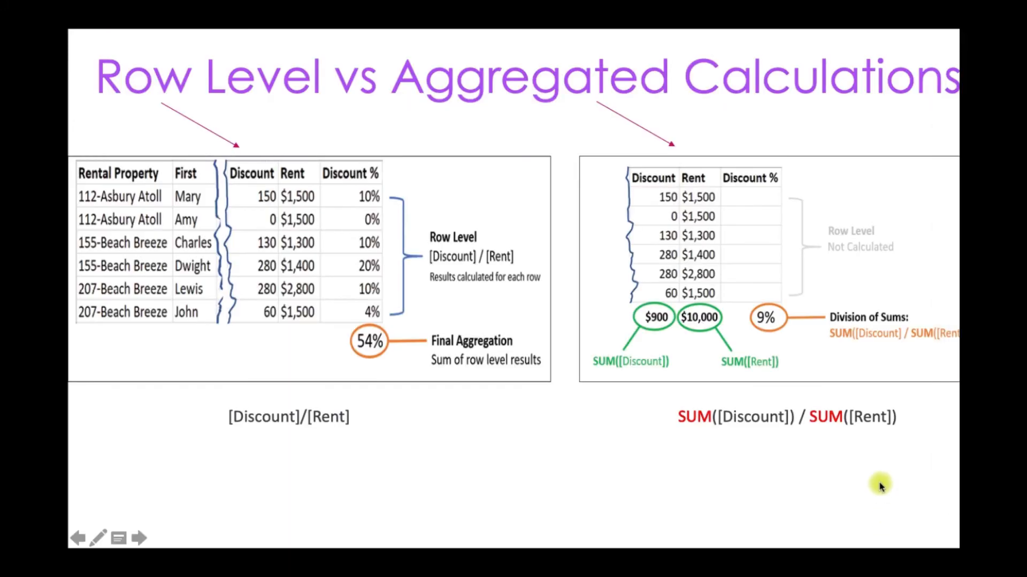